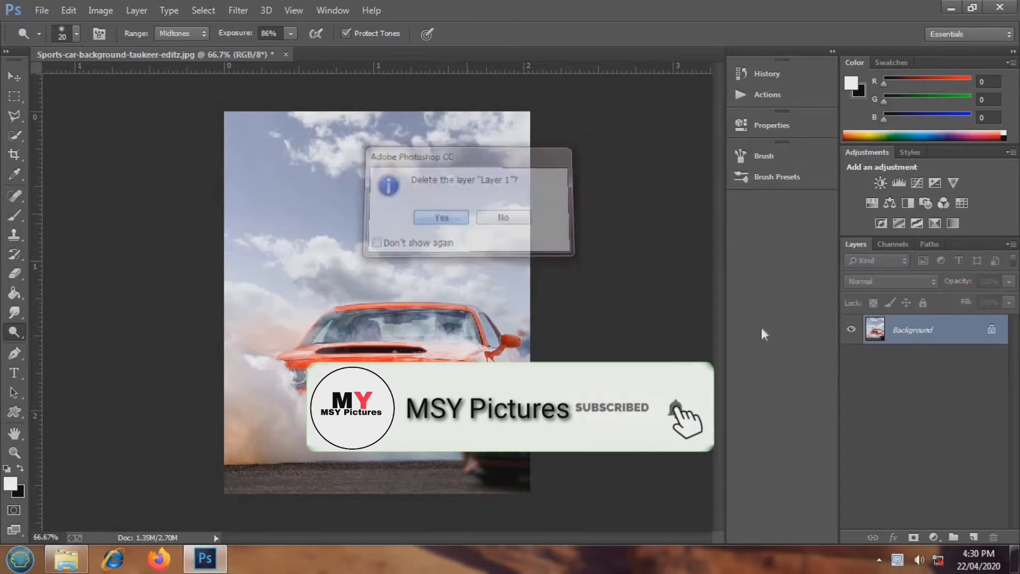
Add a new layer above the background and embed the movofh image of the man into it.
click(973, 536)
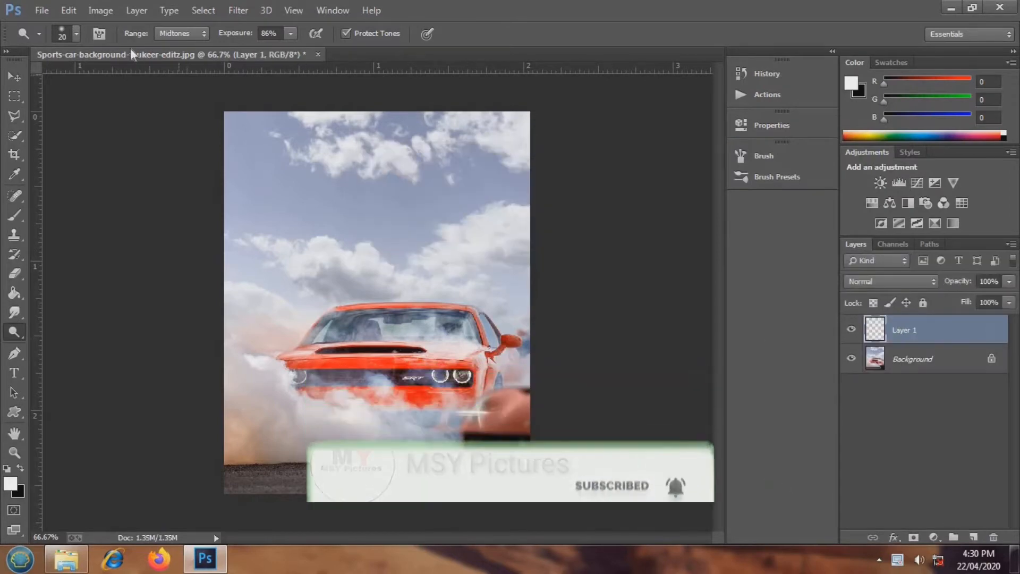
click(41, 10)
click(109, 267)
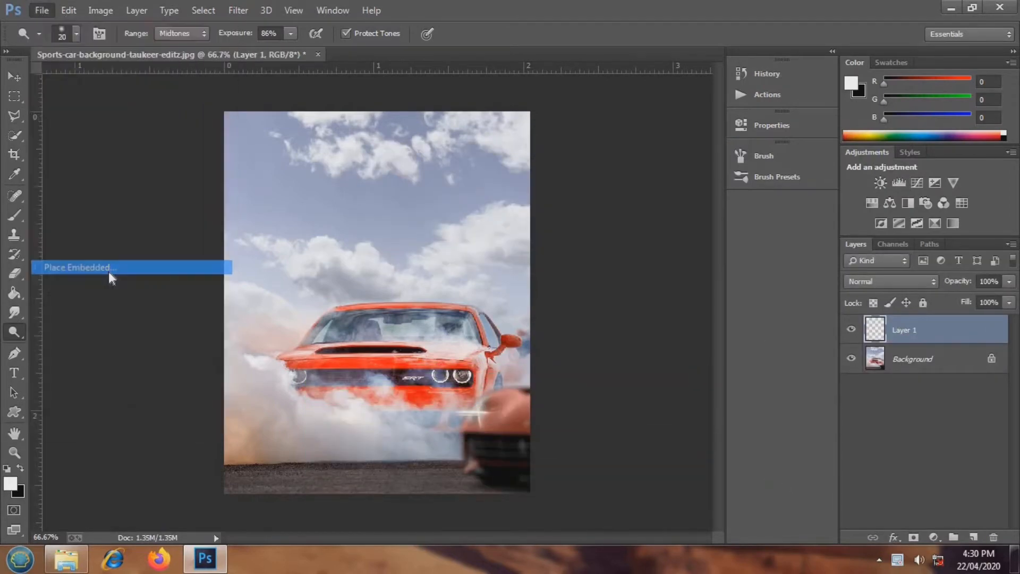
drag(1009, 194, 1010, 348)
click(436, 337)
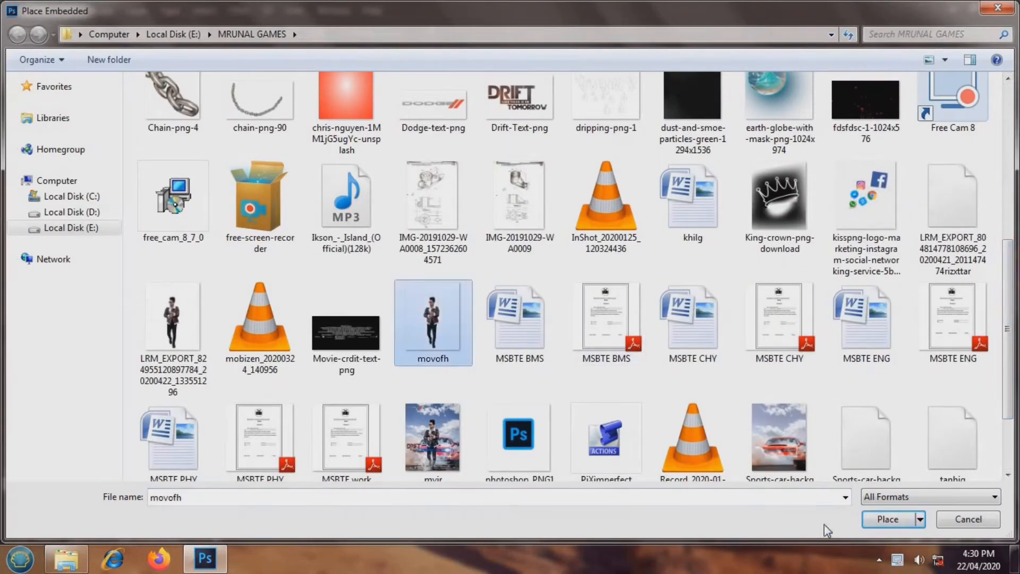
click(886, 519)
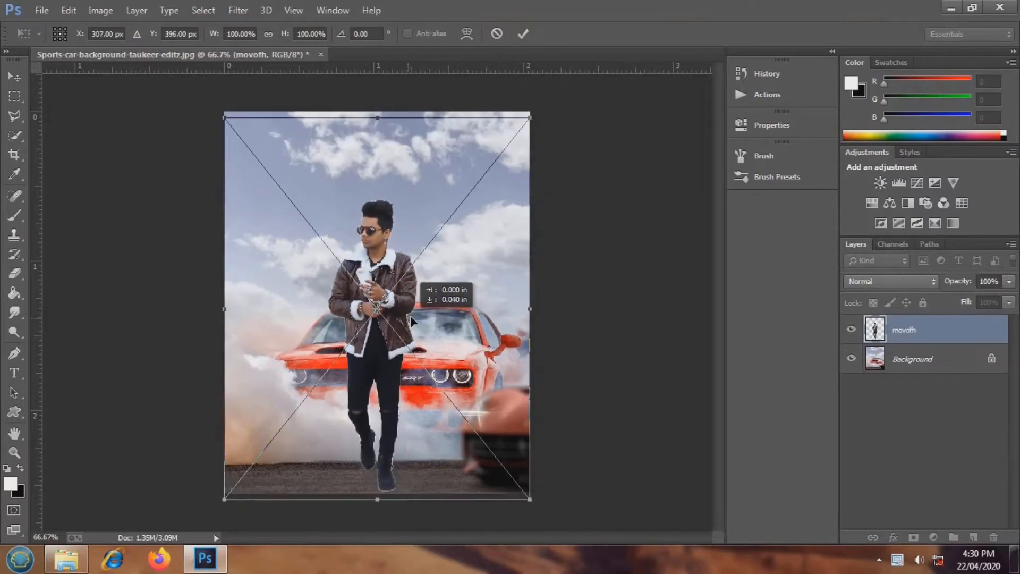
Commit the placed man at 100% size, centred on the canvas in front of the red car.
scroll(410, 315, up, 2)
scroll(412, 315, down, 2)
scroll(341, 160, up, 4)
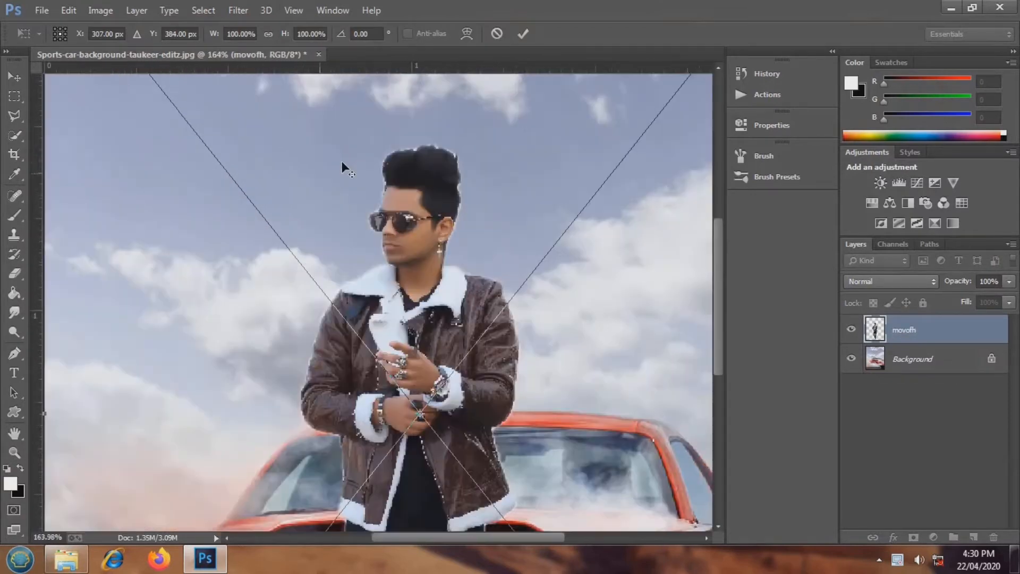
scroll(482, 268, down, 3)
scroll(482, 268, down, 2)
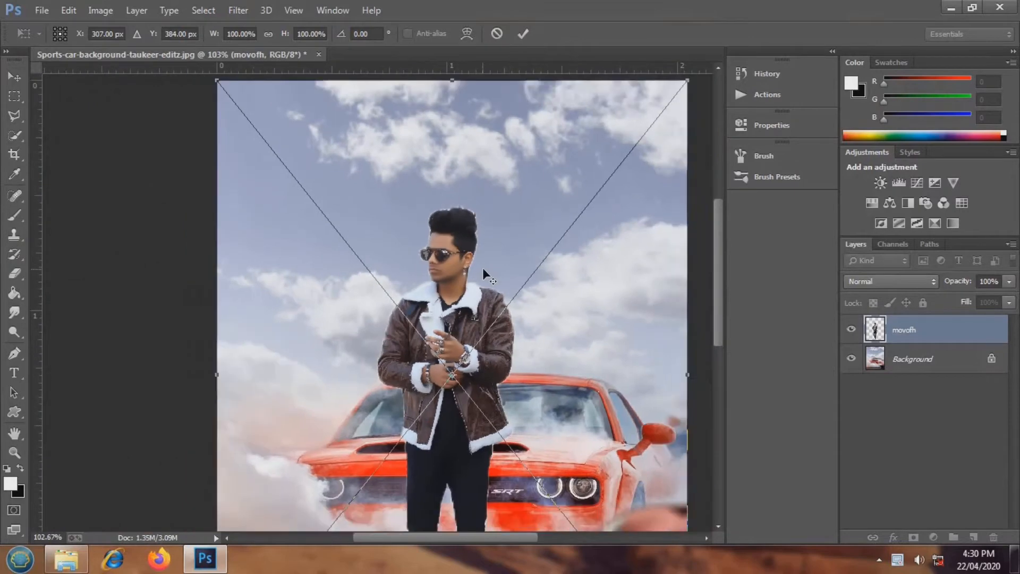
scroll(482, 267, up, 2)
scroll(483, 268, up, 1)
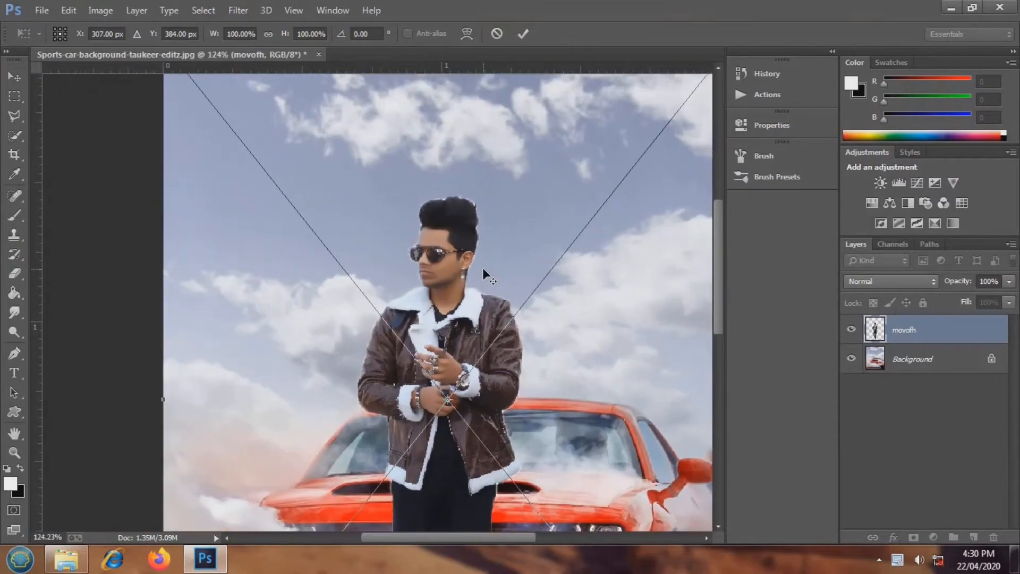
scroll(482, 267, down, 2)
scroll(481, 291, down, 3)
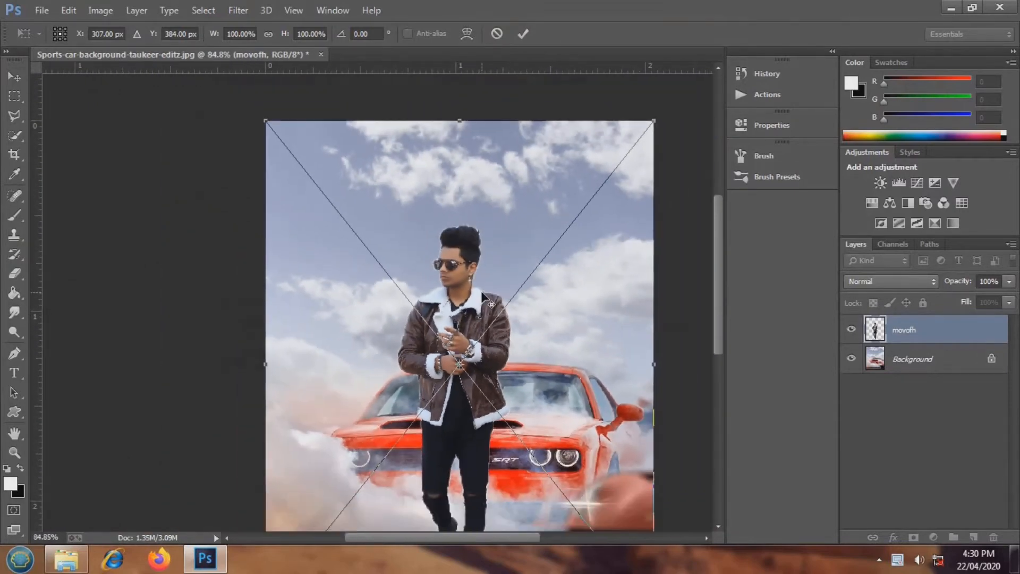
drag(385, 372, 391, 389)
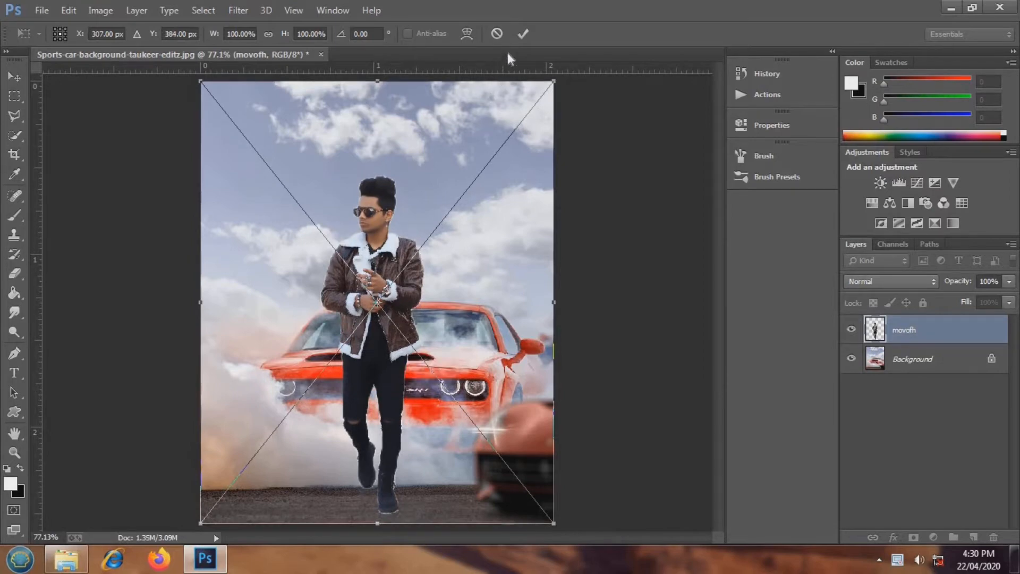
click(523, 34)
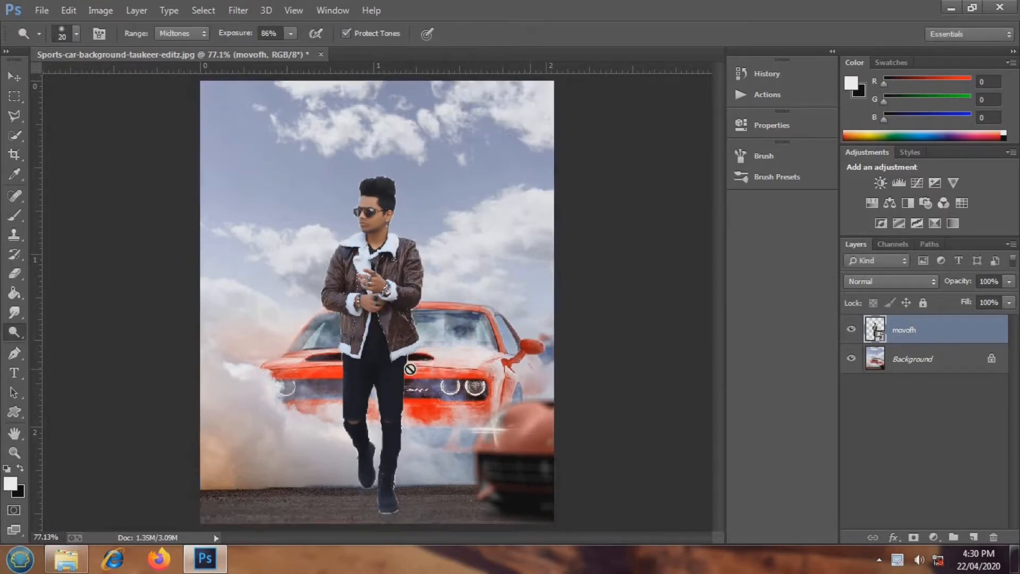
Rasterize the movofh smart object and shift the man slightly left in front of the car.
click(373, 275)
click(476, 225)
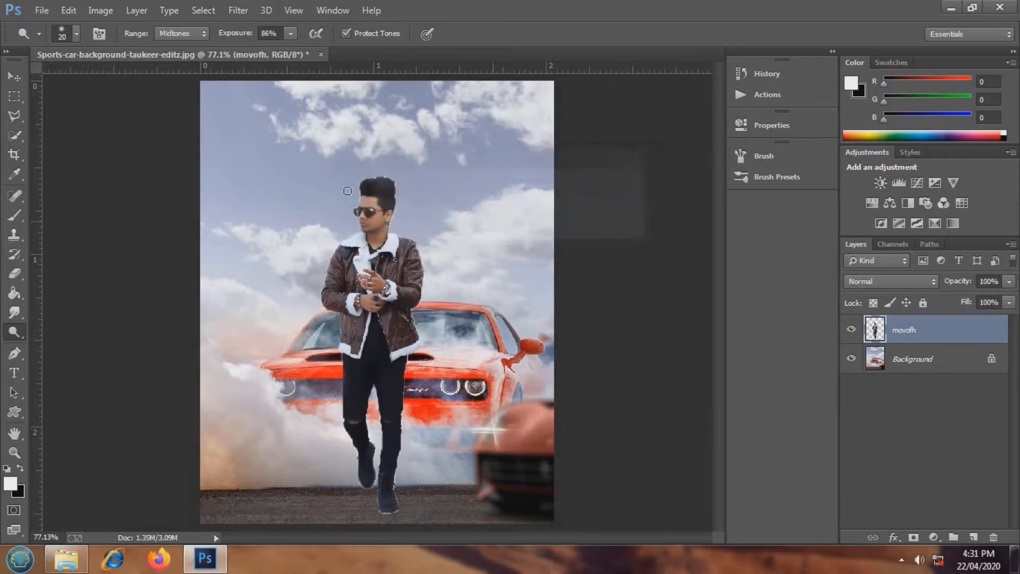
key(v)
drag(351, 306, 338, 307)
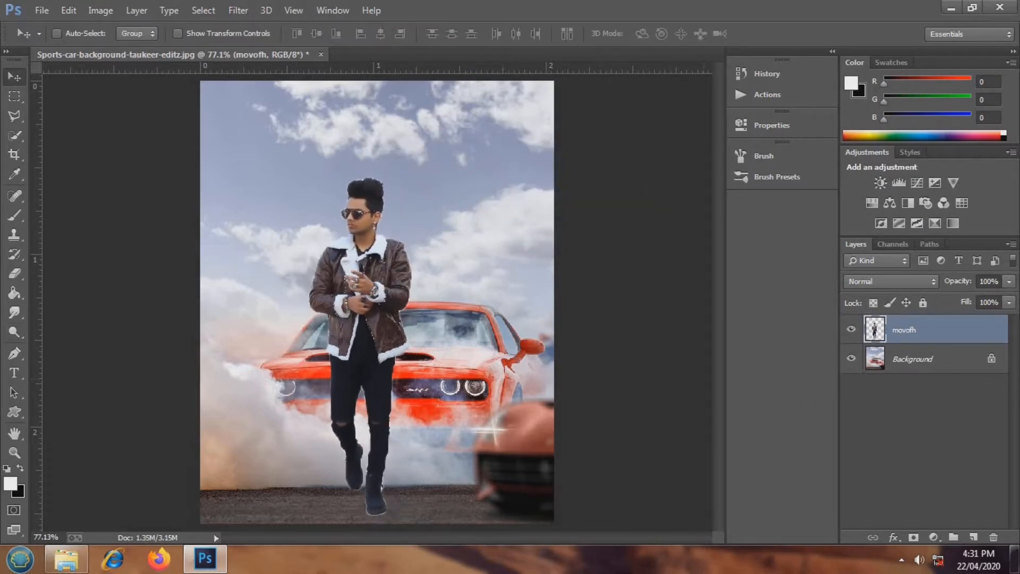
Add a new layer and embed the 8-1 lens flare image with its default Camera Raw settings.
click(970, 537)
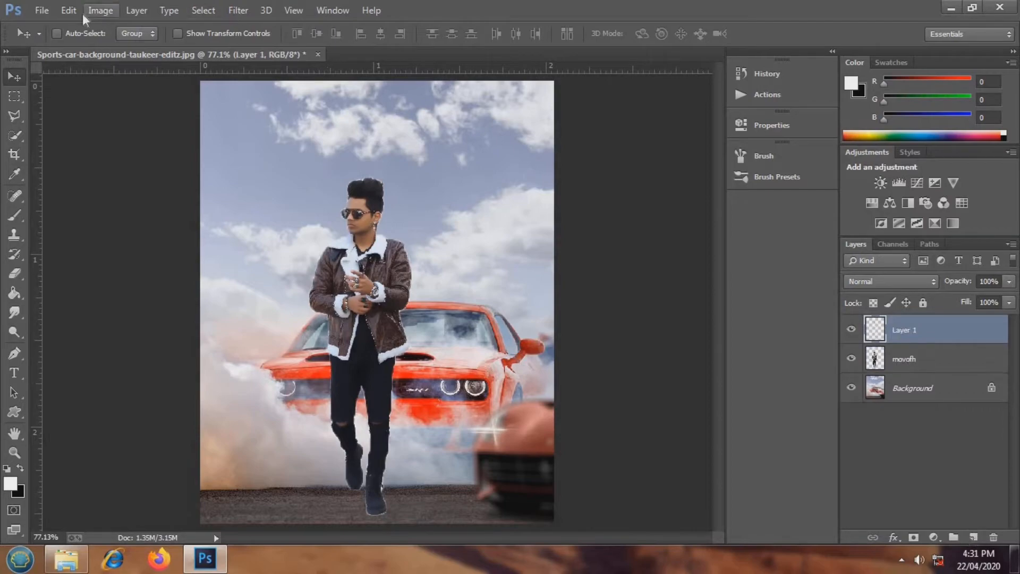
click(41, 10)
click(98, 270)
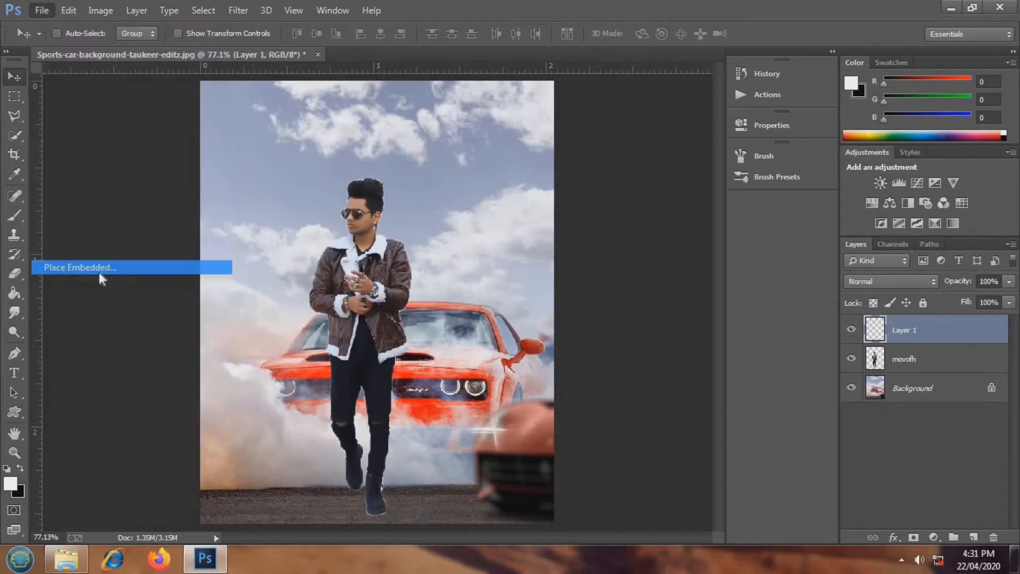
scroll(1016, 335, down, 3)
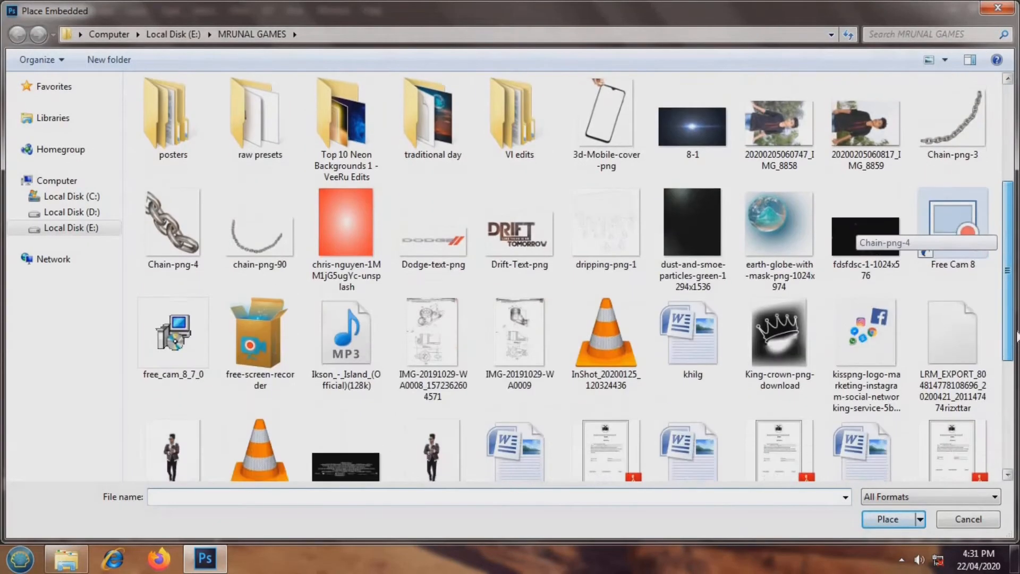
drag(1016, 335, 995, 186)
click(685, 335)
click(893, 519)
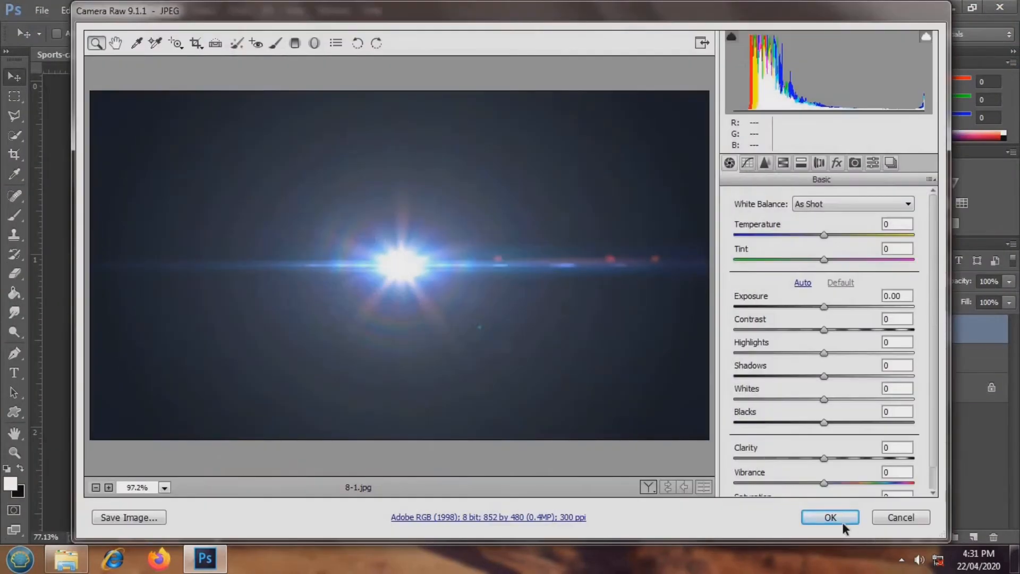
click(842, 522)
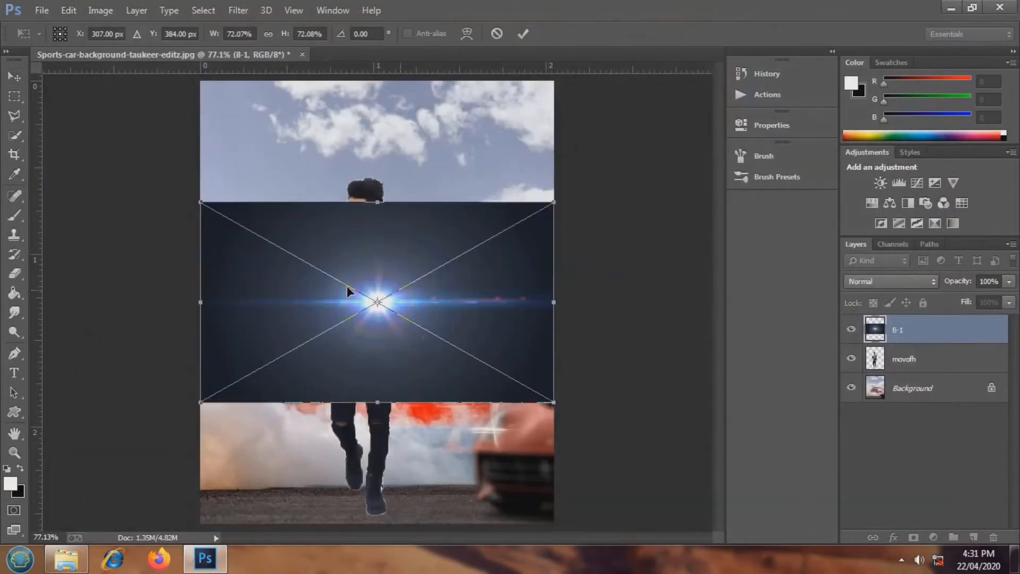
Scale the flare to about 47% width and 44% height, place it over the car's front, and commit it.
drag(194, 202, 324, 280)
drag(471, 368, 471, 395)
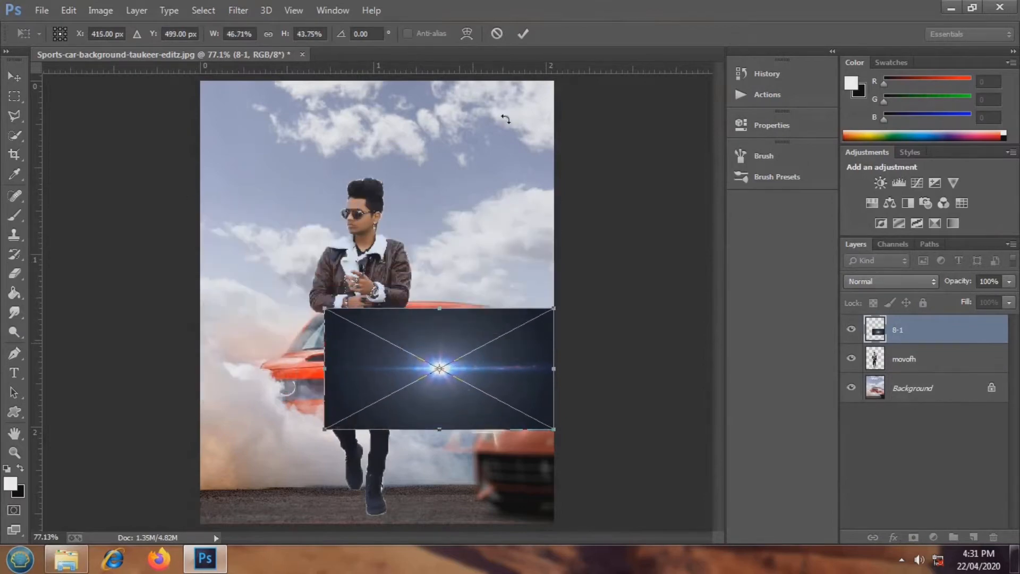
click(523, 34)
Set the 8-1 flare layer's blend mode to Lighten in its blending options.
right_click(892, 321)
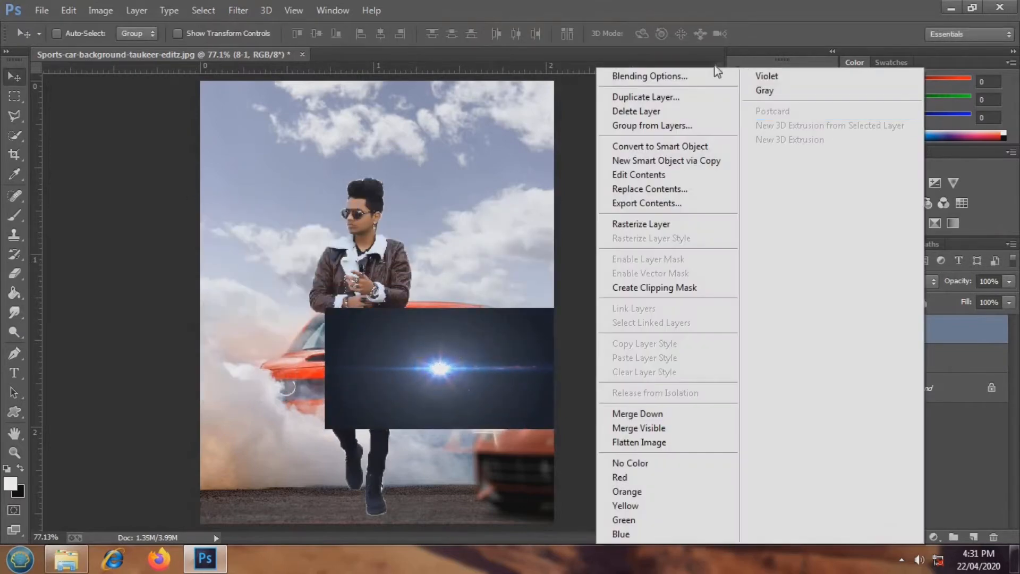
click(702, 76)
click(829, 112)
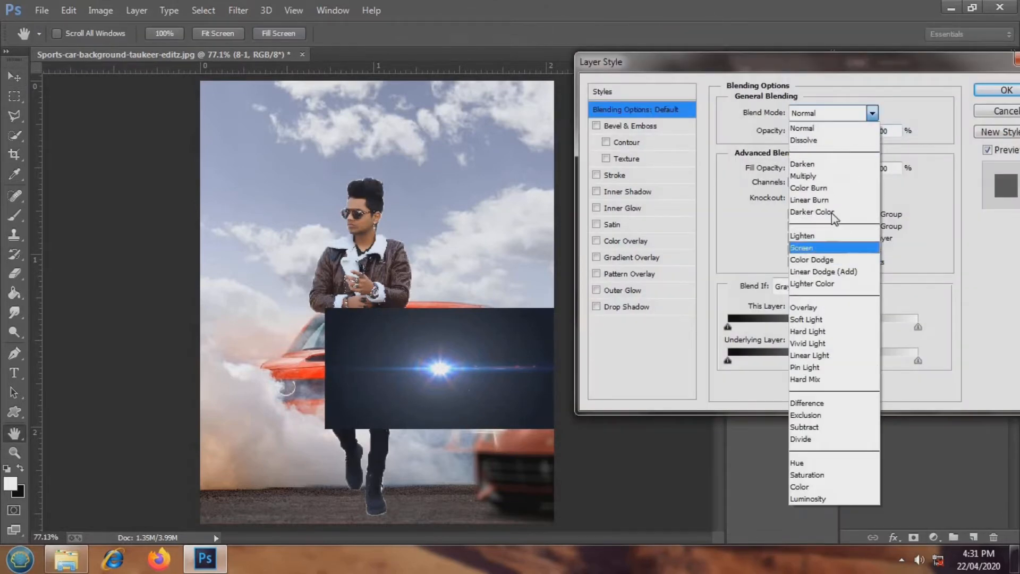
click(837, 240)
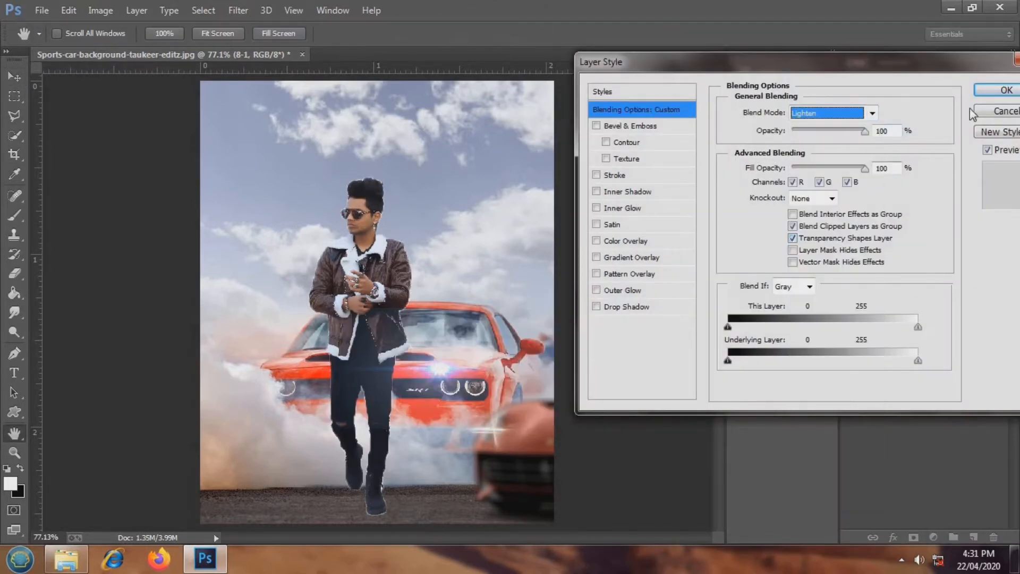
click(993, 91)
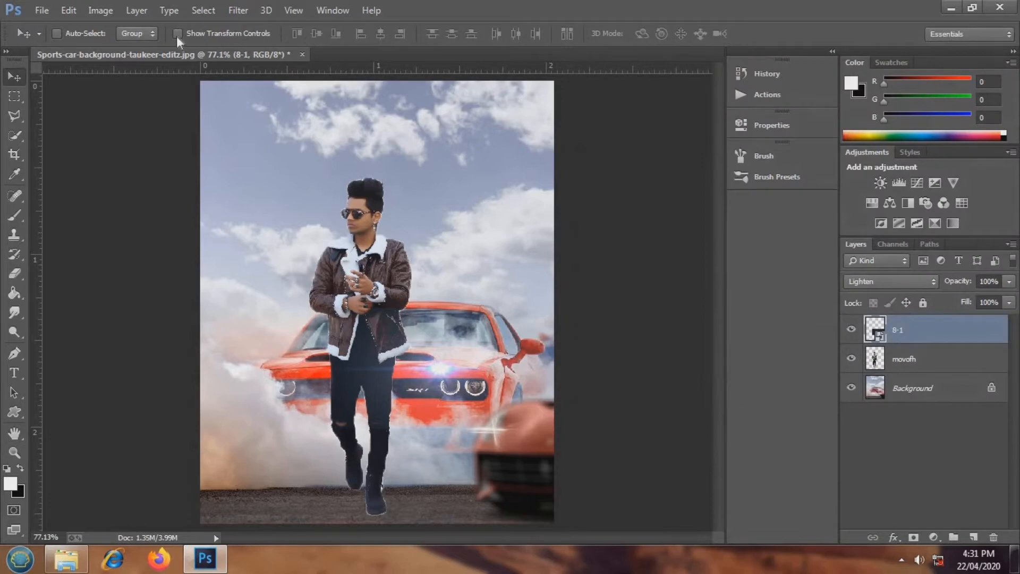
Transform the flare to about 54% width and 72% height, centre it on the car's right-hand headlight, and commit.
drag(432, 309, 434, 258)
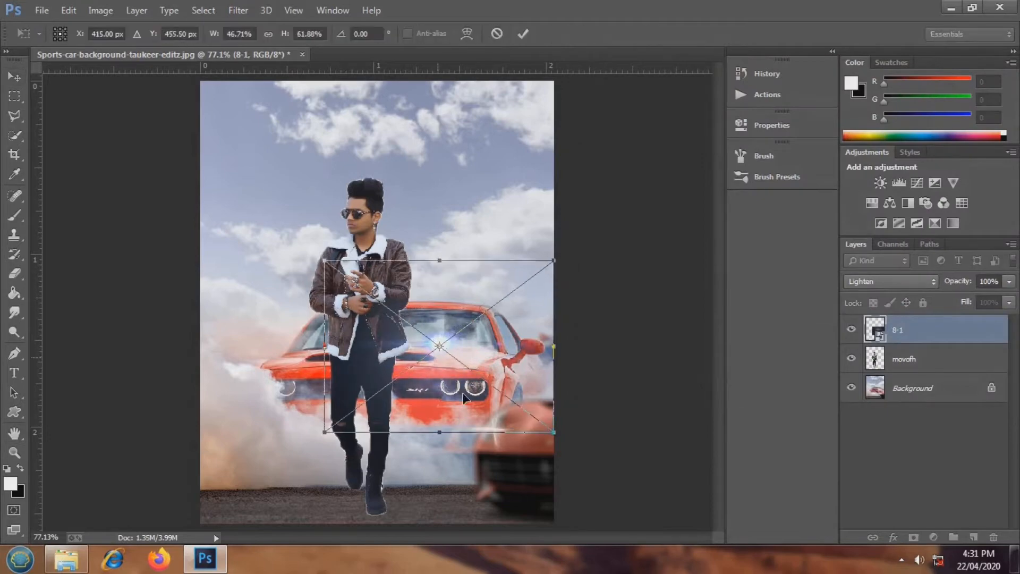
drag(435, 356, 470, 400)
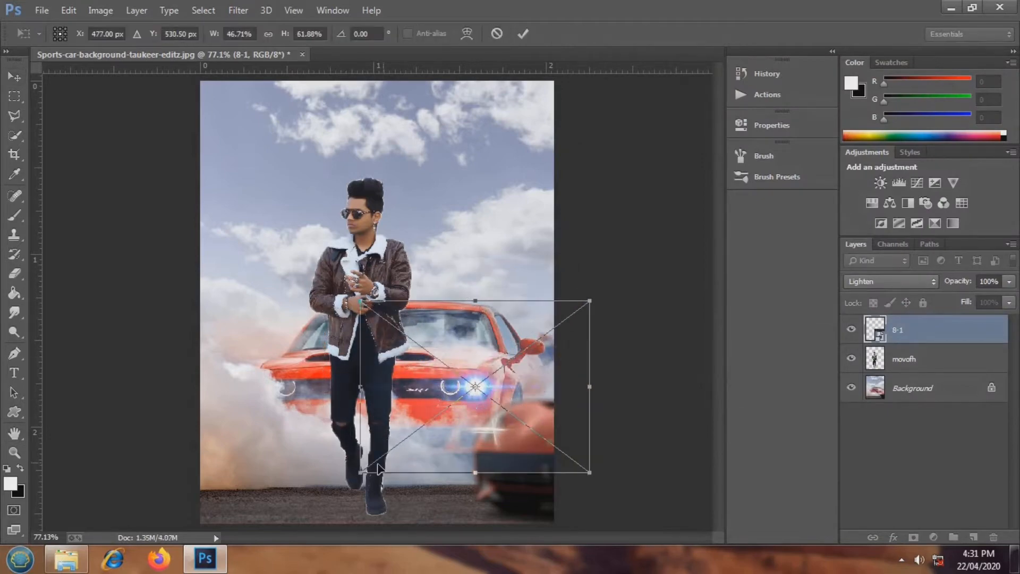
drag(360, 472, 326, 501)
drag(439, 466, 455, 454)
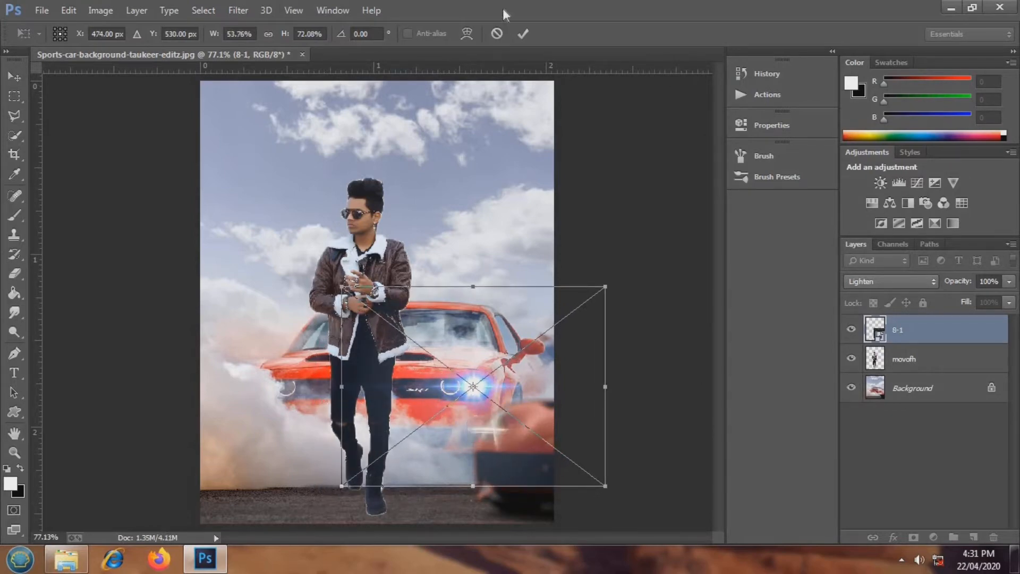
click(522, 33)
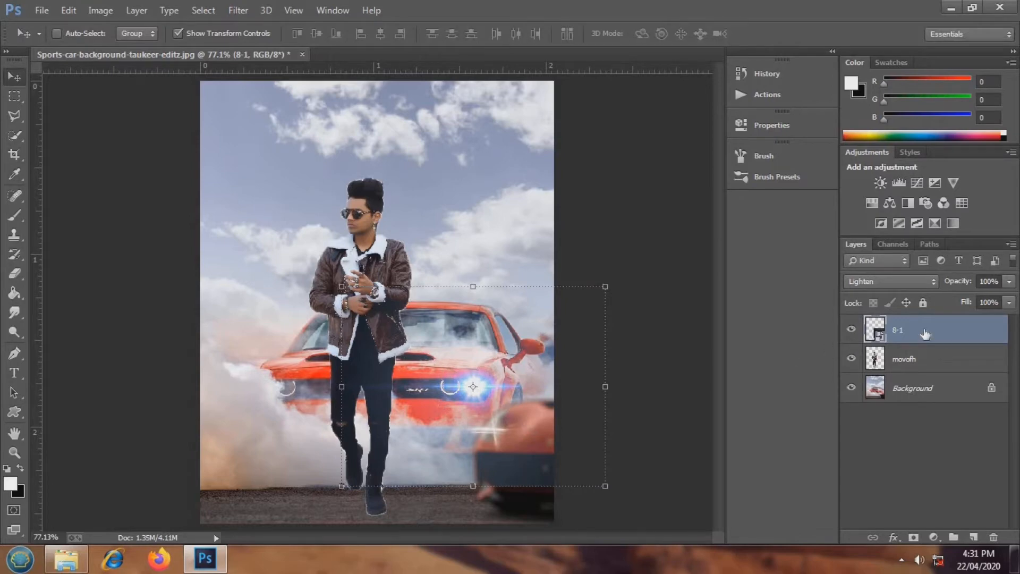
Duplicate the flare onto the car's other headlight and shift the man slightly right between the two headlights.
key(ctrl+j)
drag(457, 393, 287, 396)
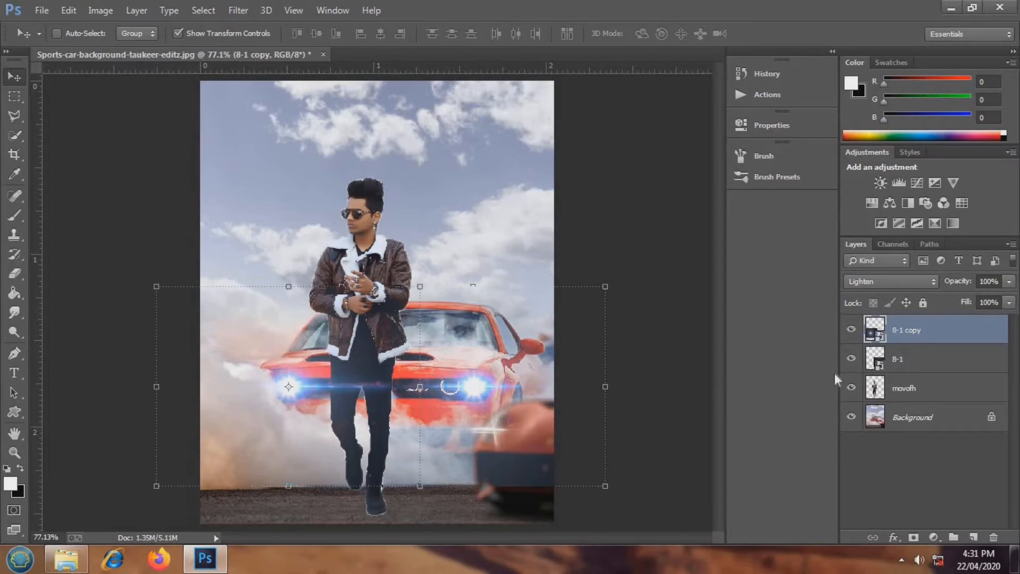
click(865, 394)
mouse_move(361, 304)
mouse_down()
mouse_move(372, 317)
mouse_move(371, 307)
mouse_up()
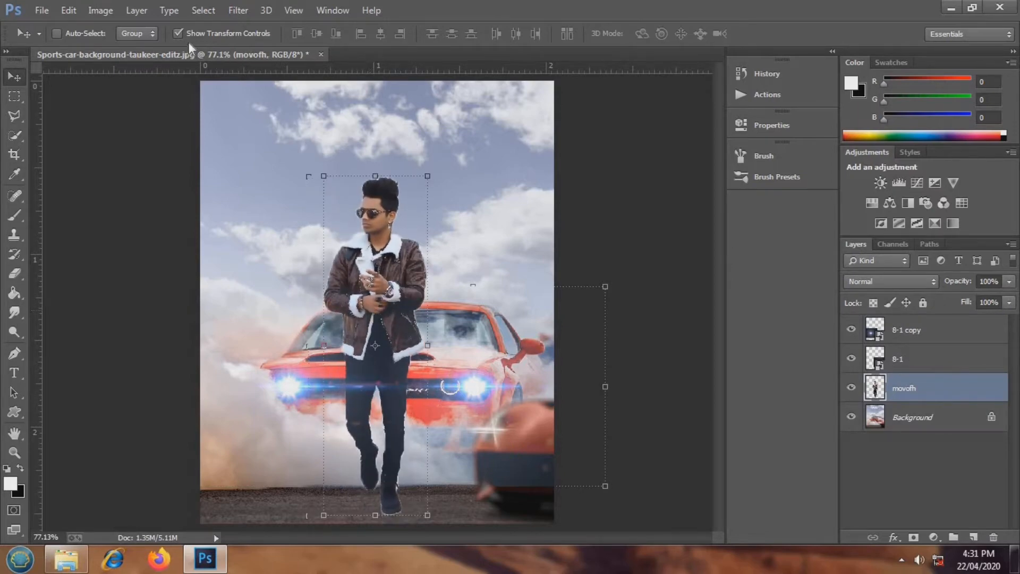
Add a new layer above the duplicated flare and embed the white-smoke image into it.
click(900, 331)
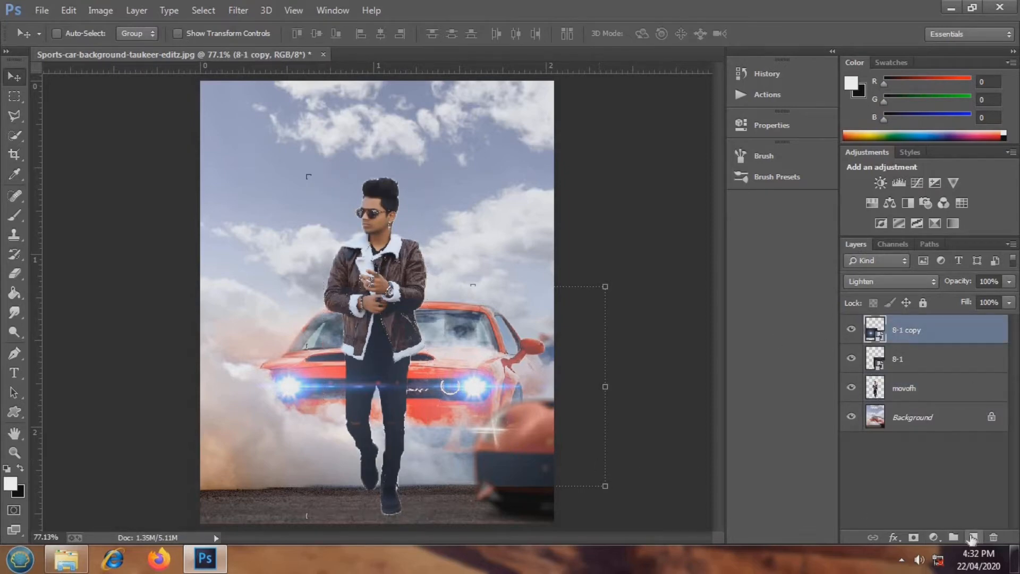
click(972, 537)
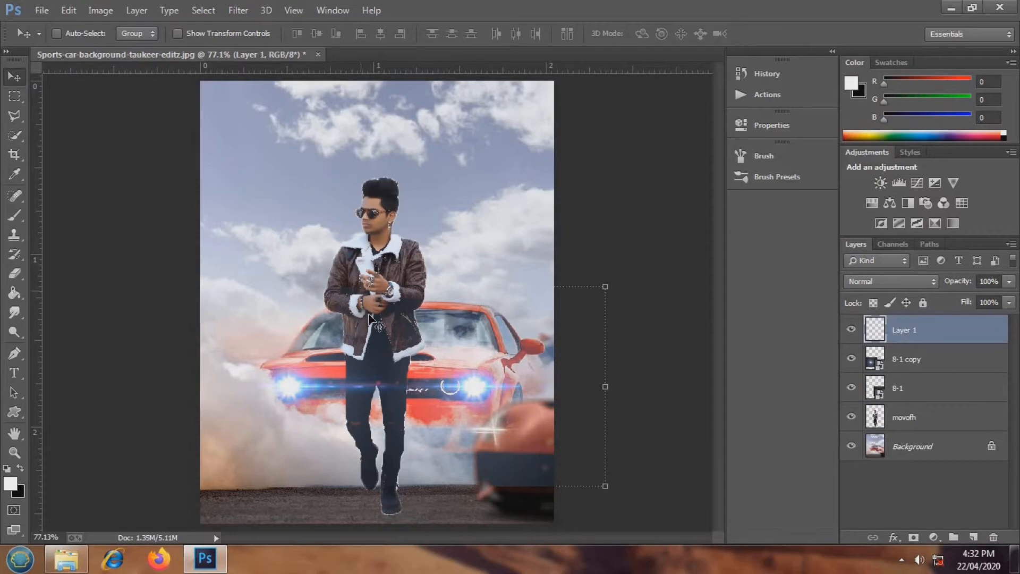
click(42, 10)
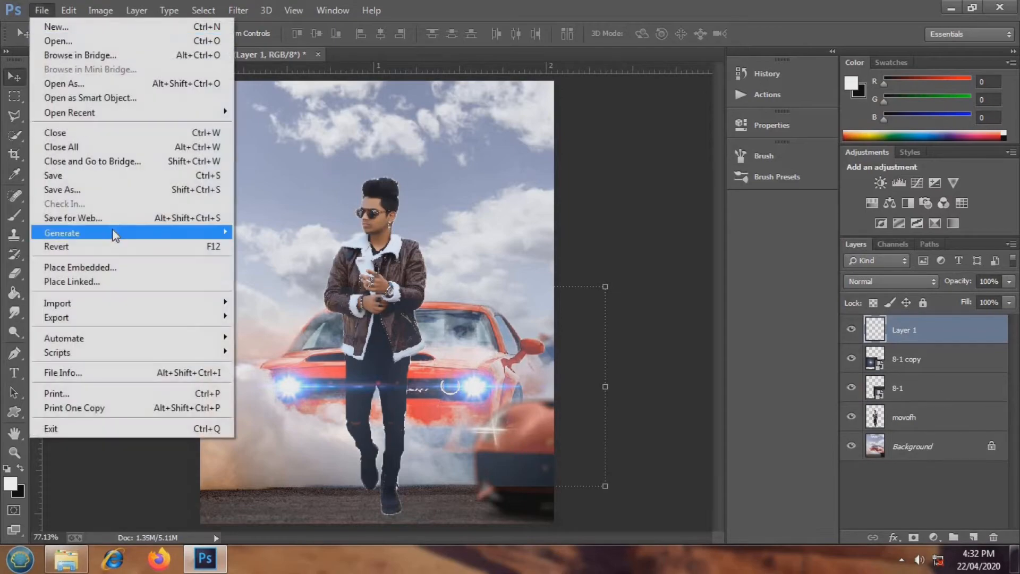
click(118, 267)
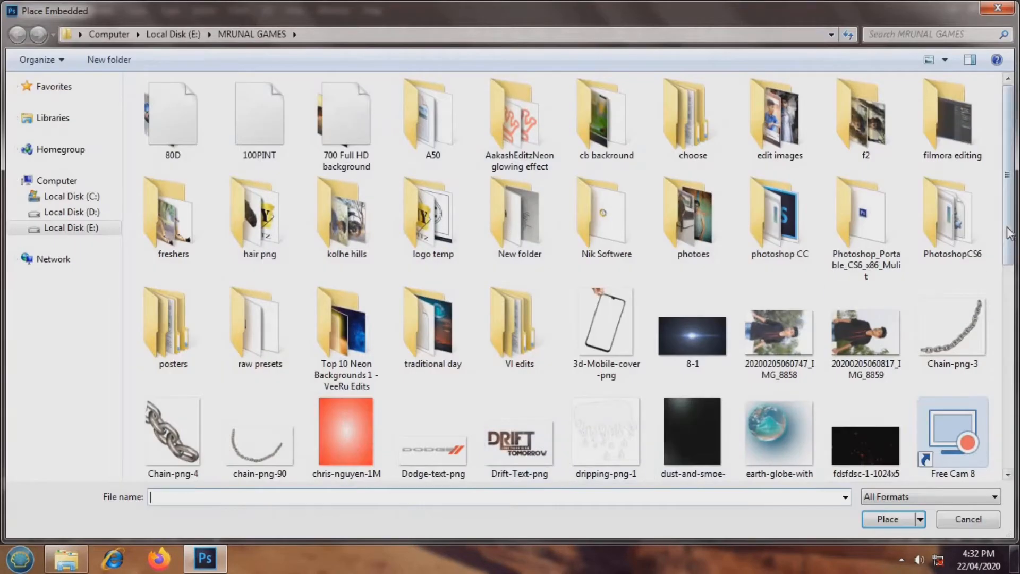
scroll(1008, 234, down, 5)
click(779, 409)
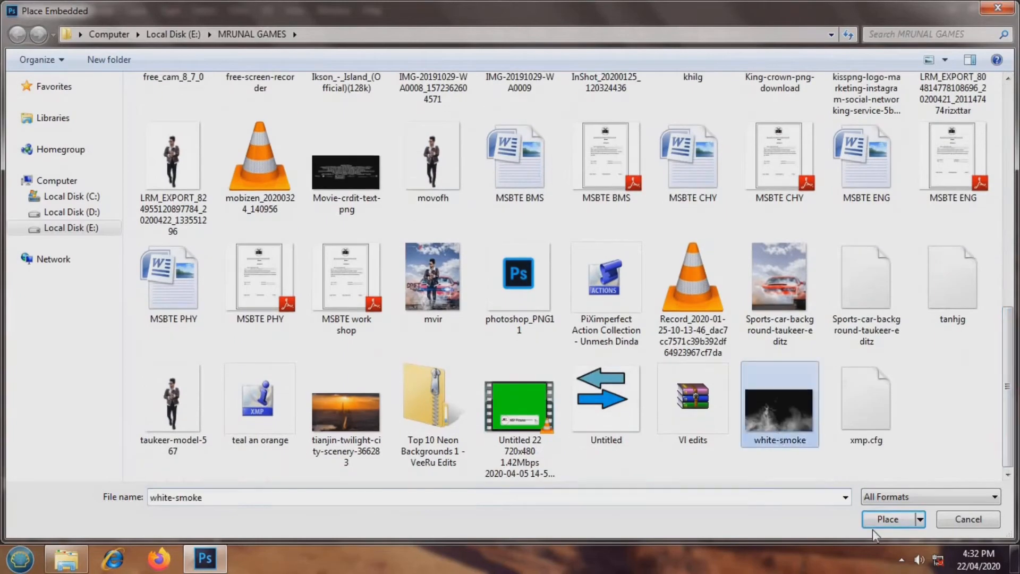
click(878, 525)
Move the smoke image down to the bottom edge of the canvas and commit the placement.
scroll(430, 331, down, 1)
drag(428, 318, 419, 428)
click(522, 34)
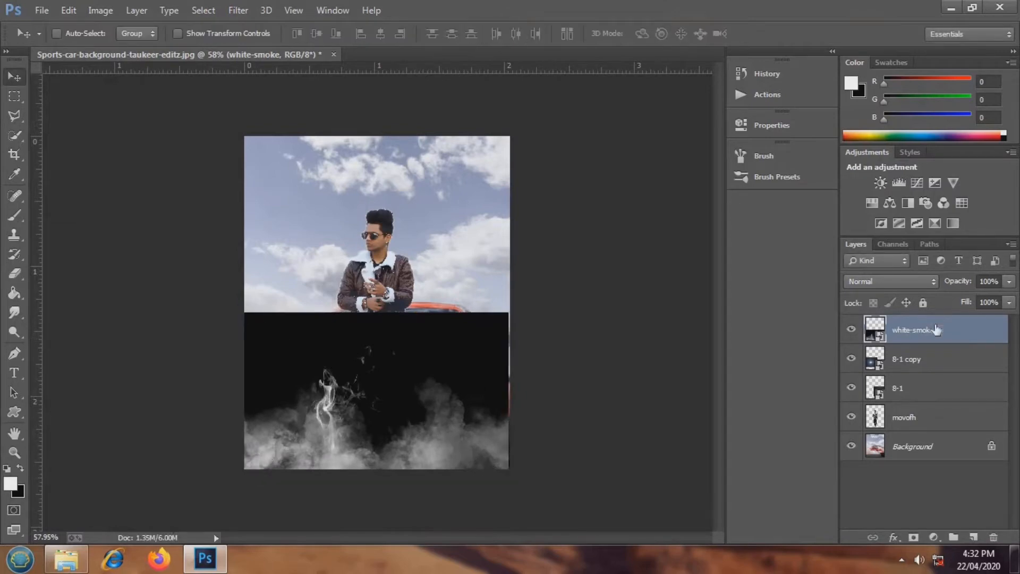
Try the Lighten blend mode on the white-smoke layer and undo it.
right_click(936, 330)
click(654, 77)
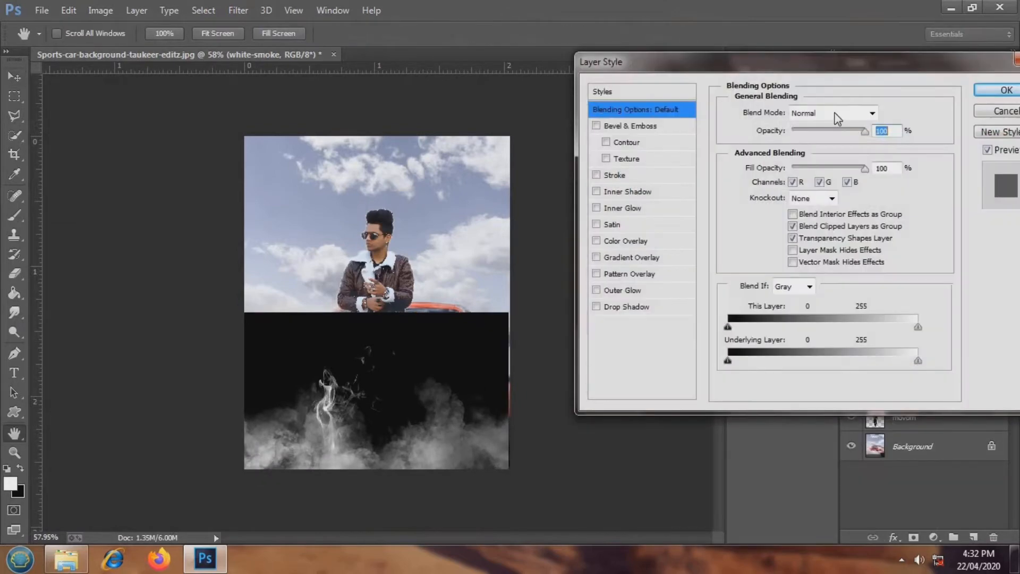
click(835, 113)
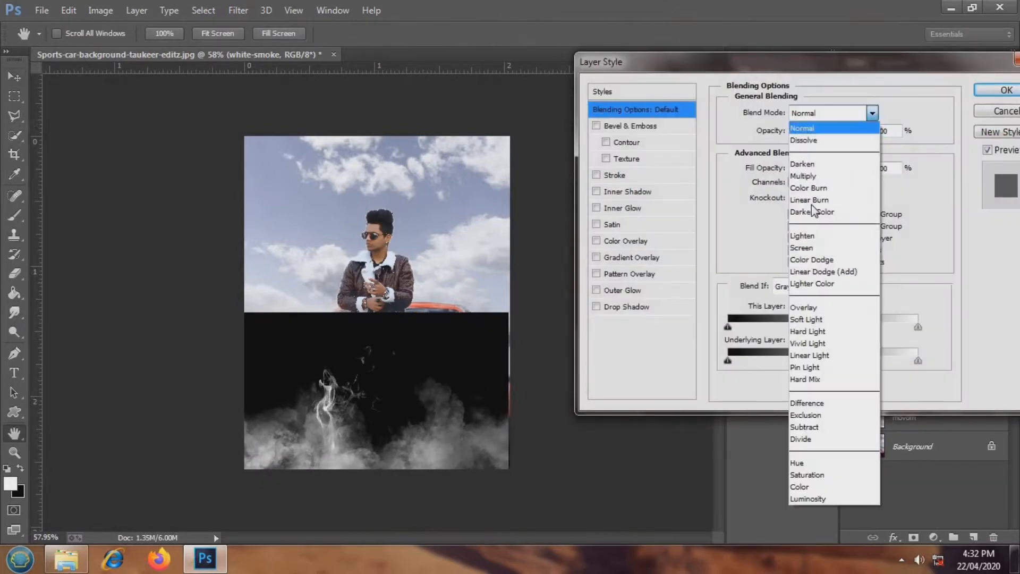
click(807, 237)
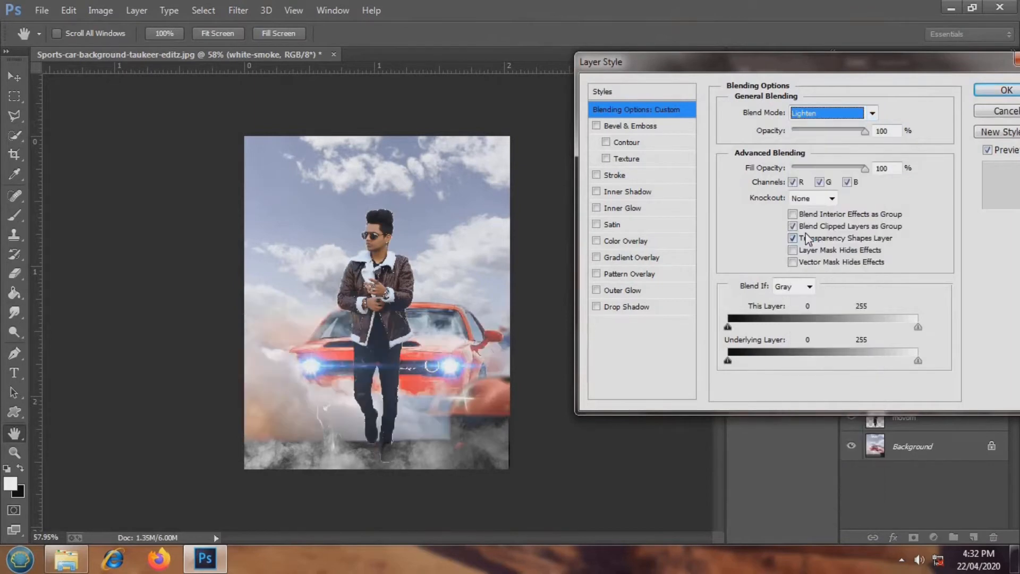
click(996, 93)
mouse_move(454, 451)
mouse_down()
mouse_move(454, 440)
mouse_move(454, 450)
mouse_up()
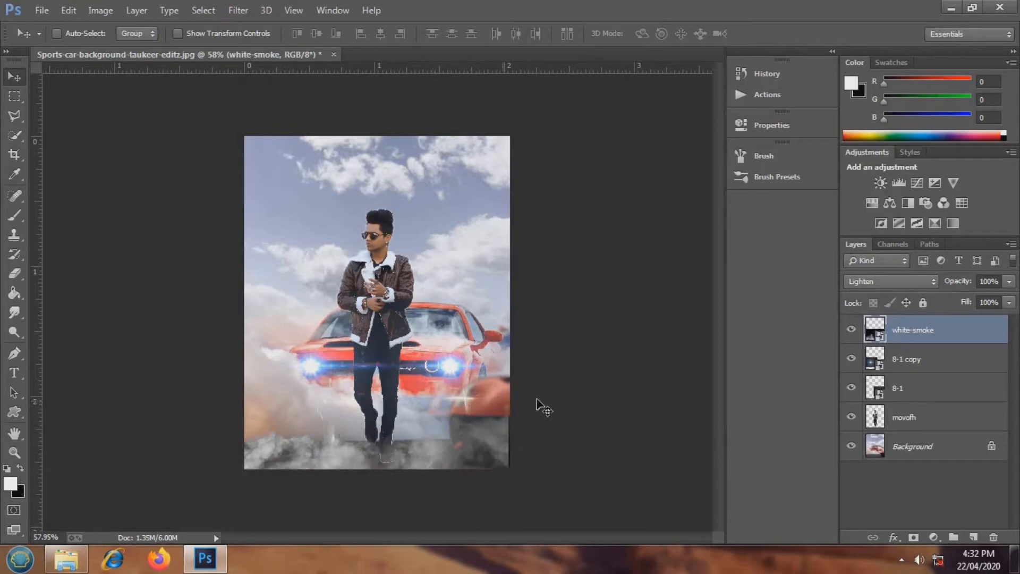
key(shift+alt+n)
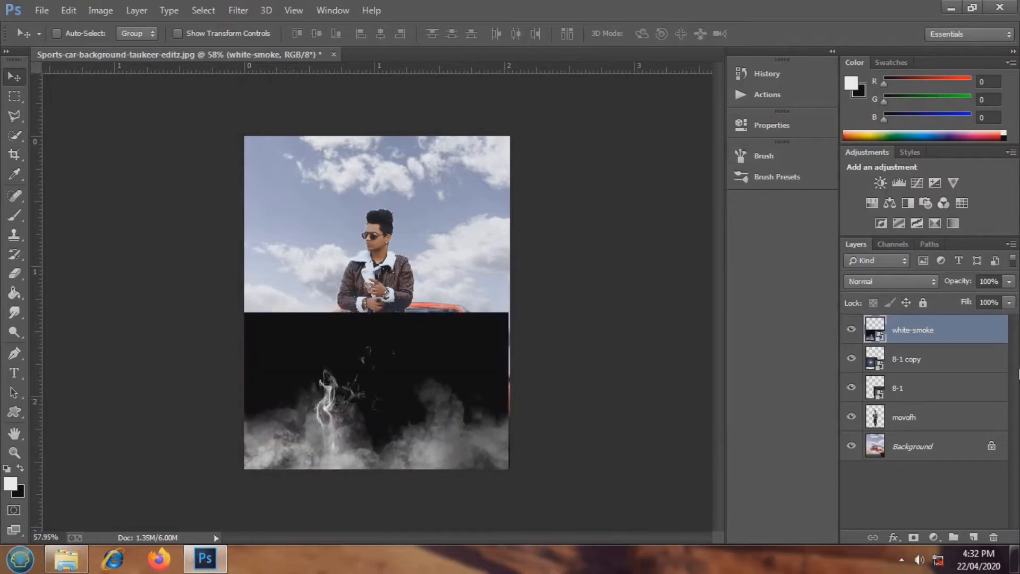
Set the white-smoke layer's blend mode to Screen and nudge the smoke slightly right to cover the canvas edge.
right_click(949, 334)
click(718, 78)
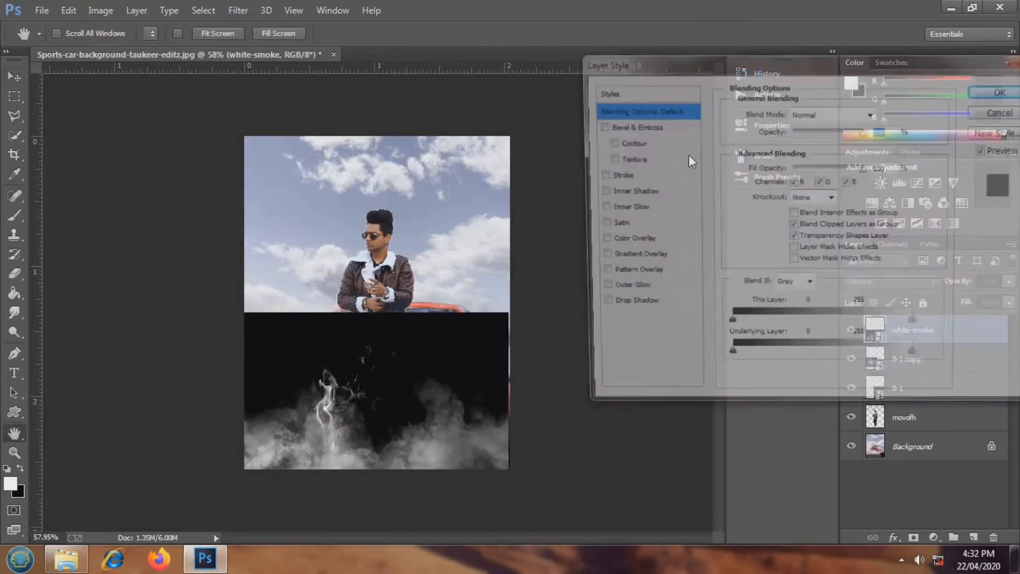
click(860, 115)
click(827, 248)
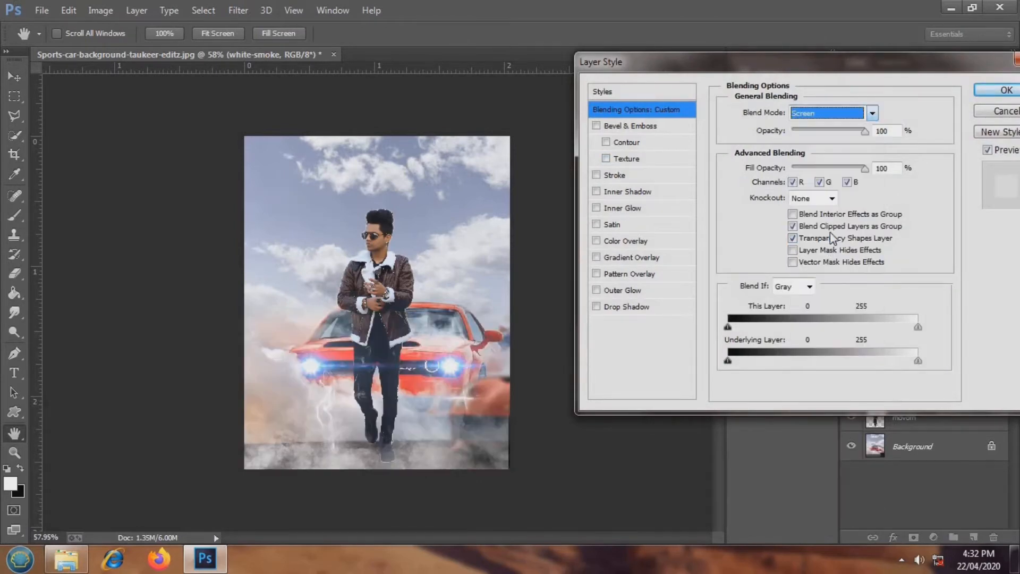
click(982, 91)
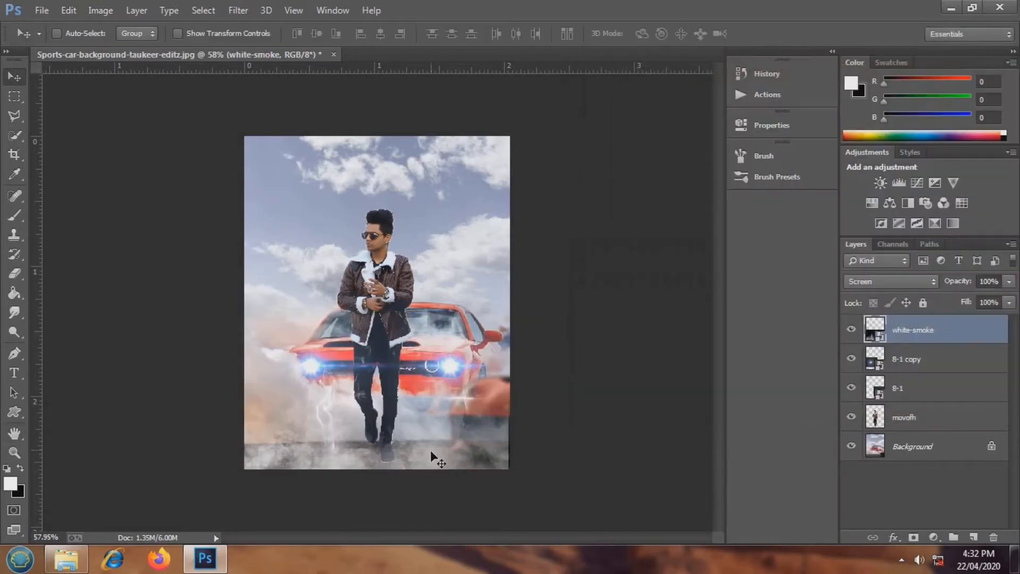
drag(430, 450, 434, 450)
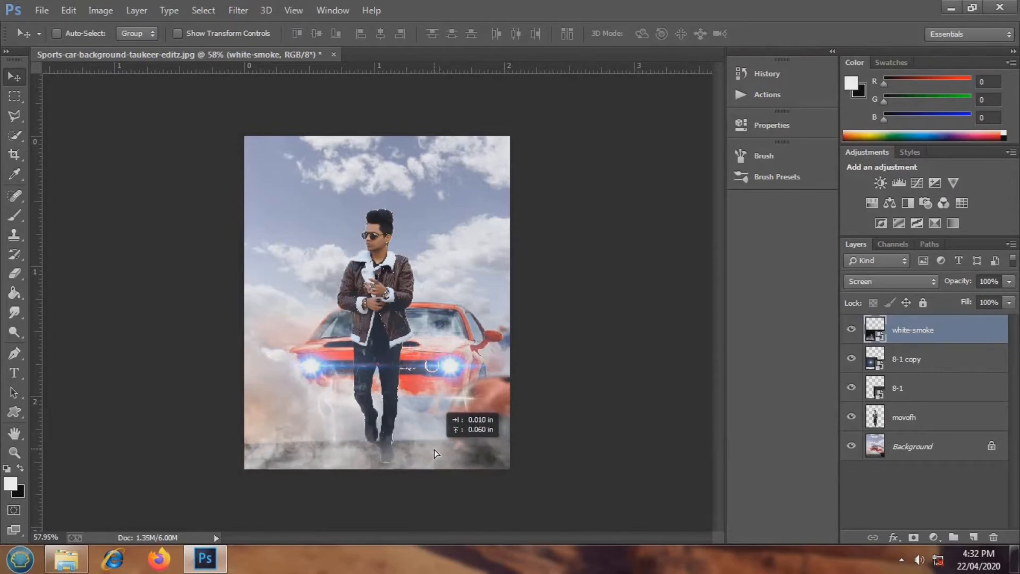
Add a new layer above the smoke and embed the Dodge-text-png image into it.
click(972, 537)
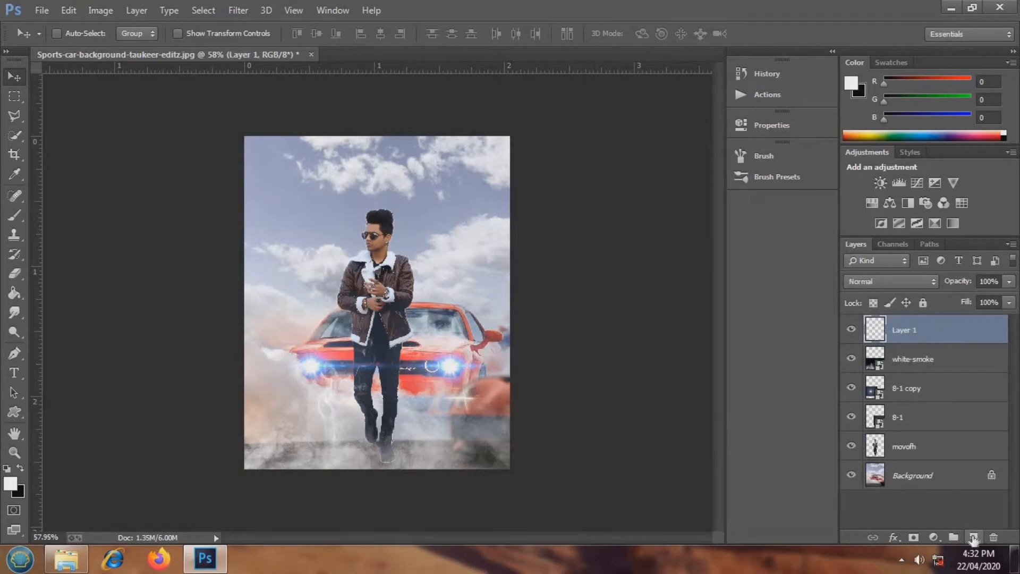
click(43, 12)
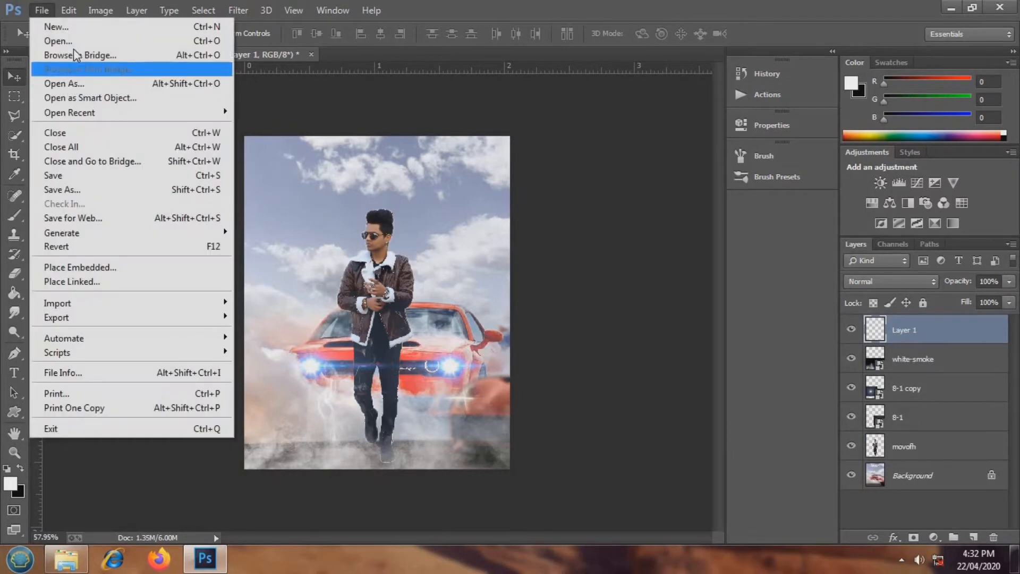
click(102, 266)
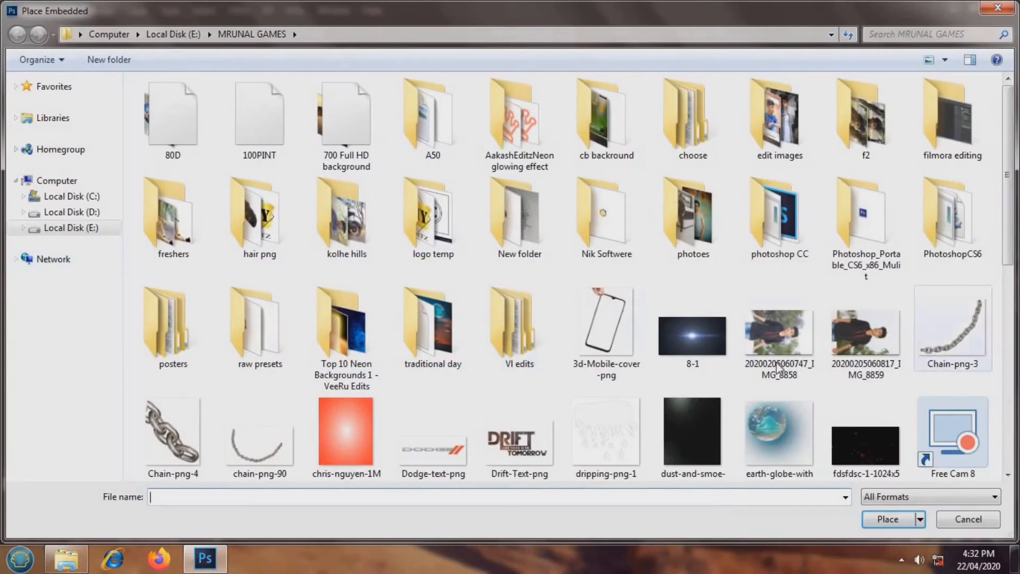
click(428, 449)
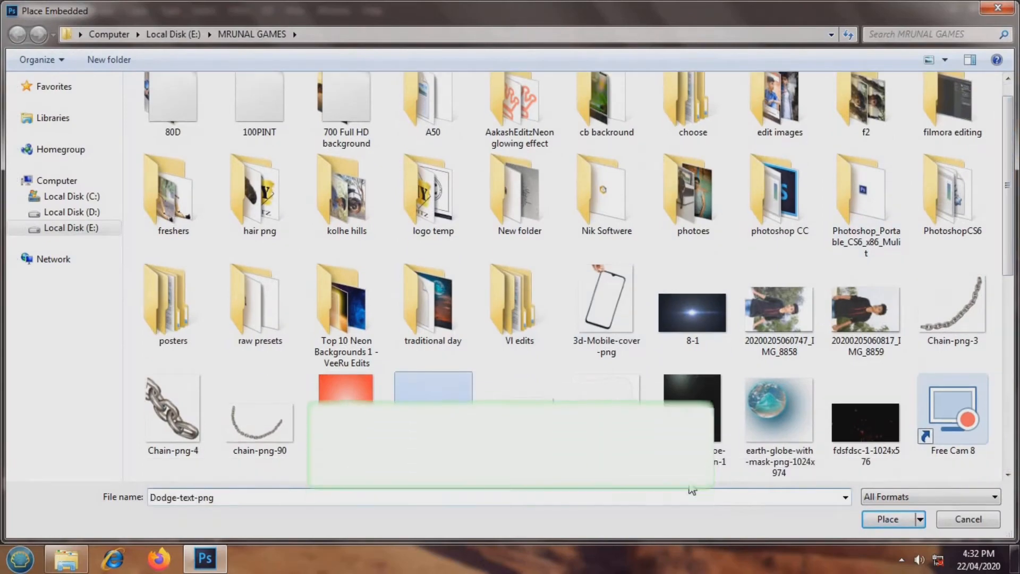
click(887, 519)
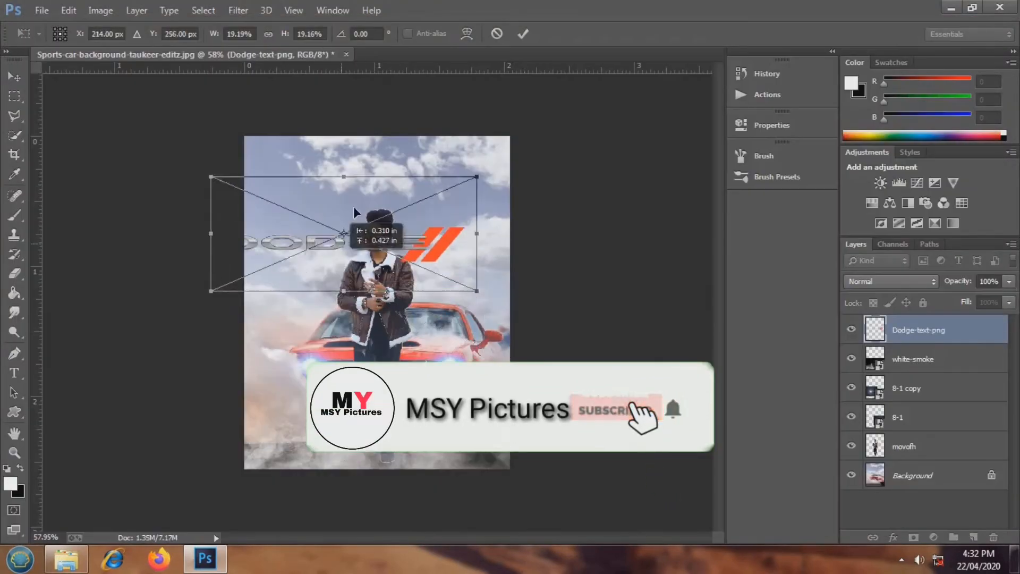
Shrink the Dodge logo, position it in the sky at the canvas's upper-left corner, and commit the placement.
drag(354, 213, 371, 162)
mouse_move(493, 240)
mouse_down()
mouse_move(348, 200)
mouse_move(356, 207)
mouse_up()
mouse_move(298, 174)
mouse_down()
mouse_move(316, 176)
mouse_move(317, 165)
mouse_up()
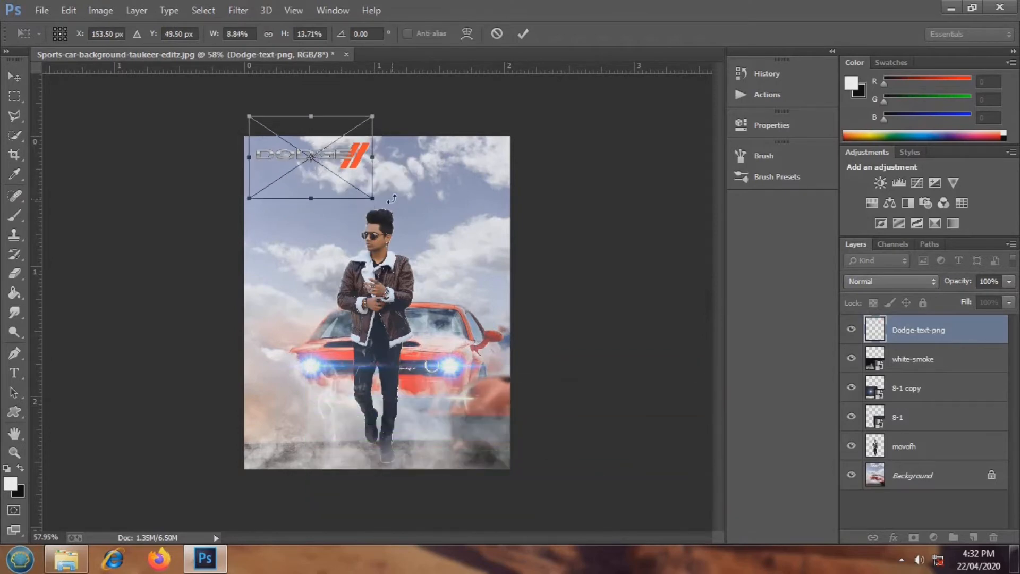
drag(373, 197, 340, 189)
click(523, 34)
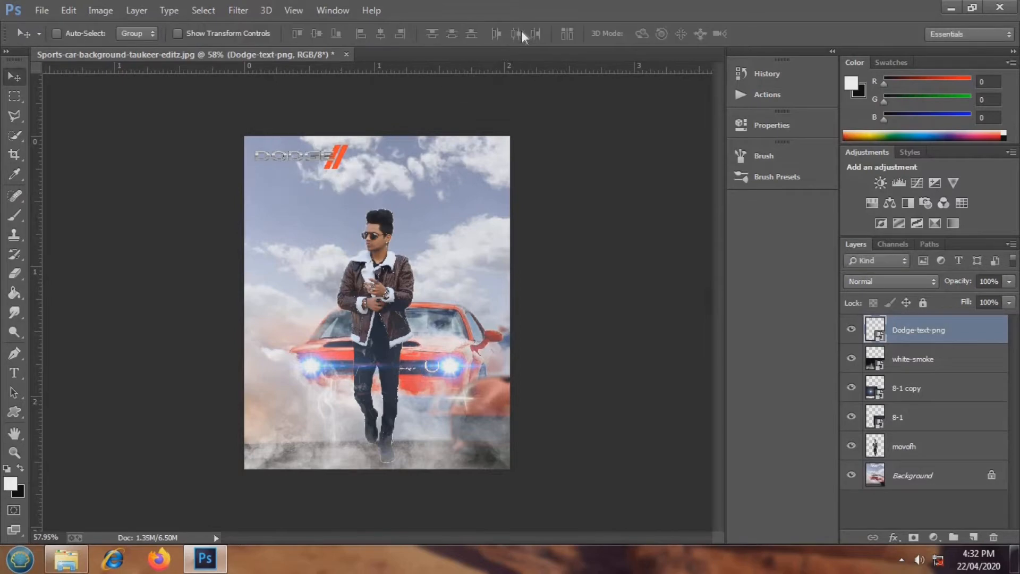
scroll(313, 182, up, 1)
scroll(312, 182, down, 2)
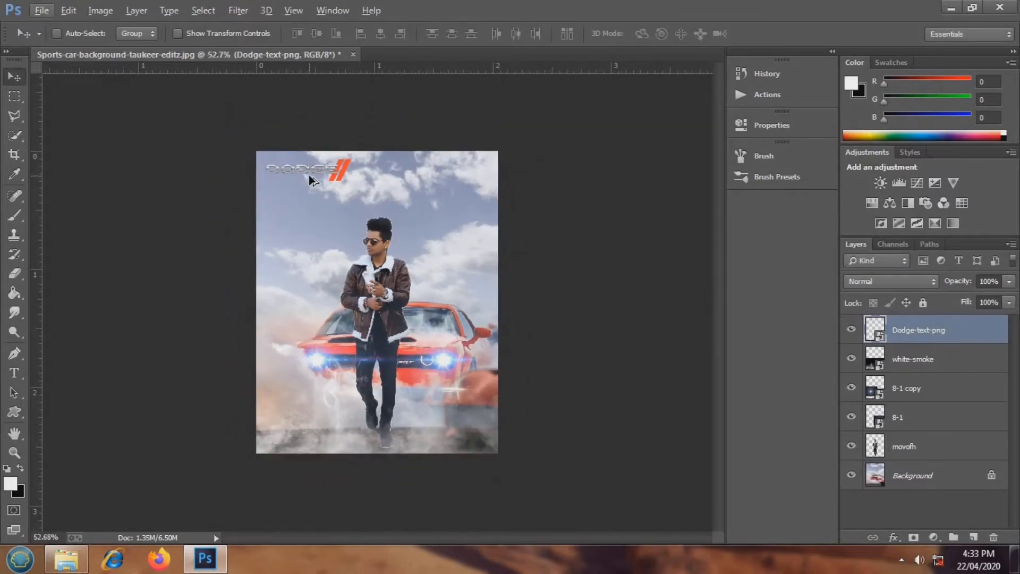
mouse_move(314, 178)
mouse_down()
mouse_move(311, 188)
mouse_move(315, 175)
mouse_up()
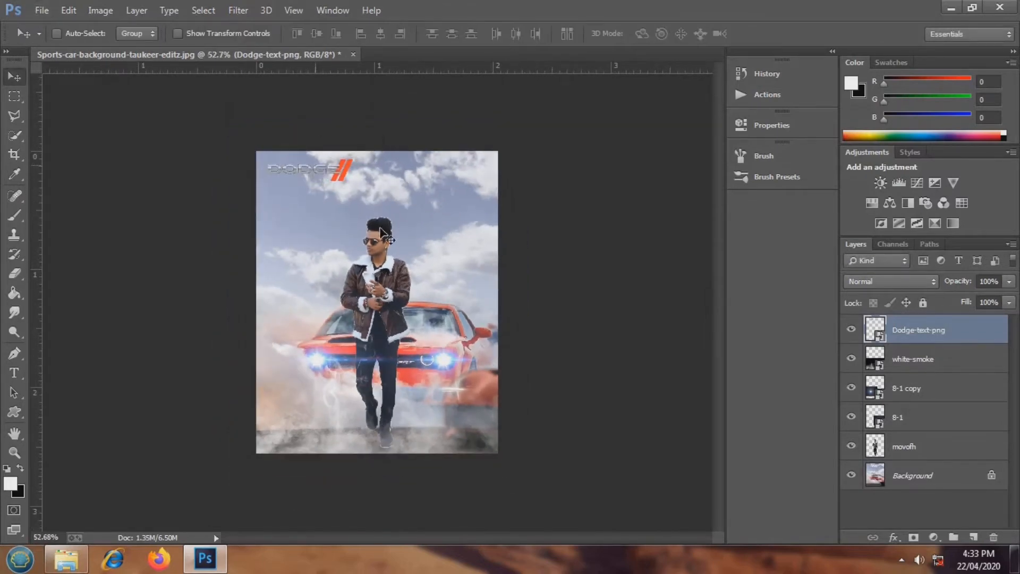
scroll(549, 352, up, 4)
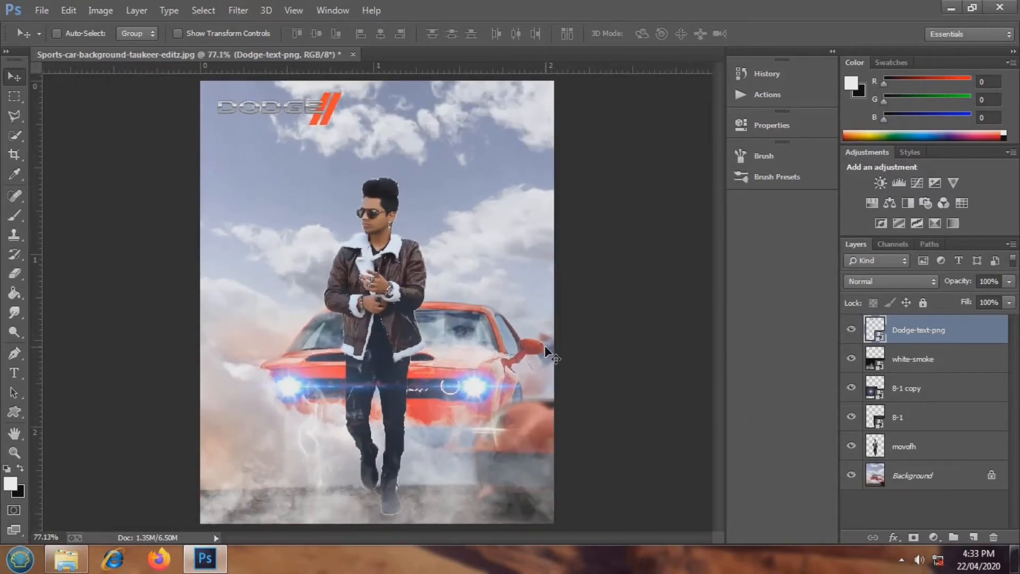
Add a new layer above the Dodge logo and embed the Movie-crdit-text-png image into it.
click(971, 538)
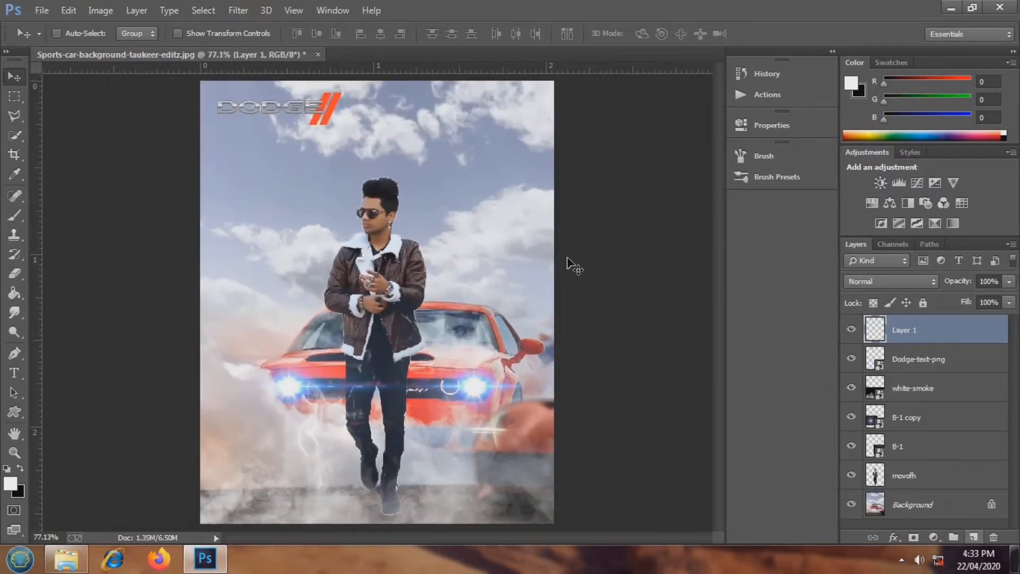
click(41, 10)
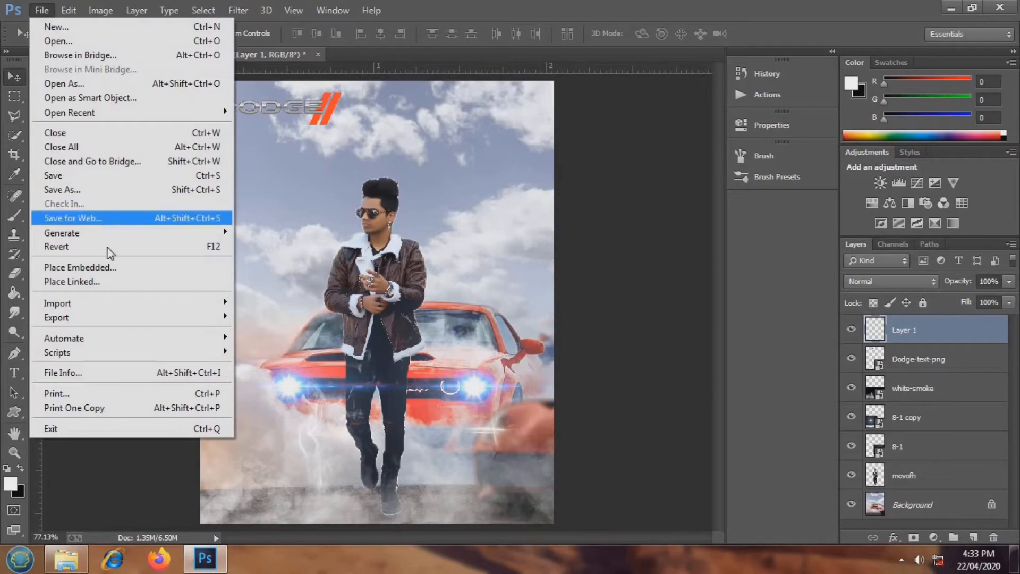
click(112, 269)
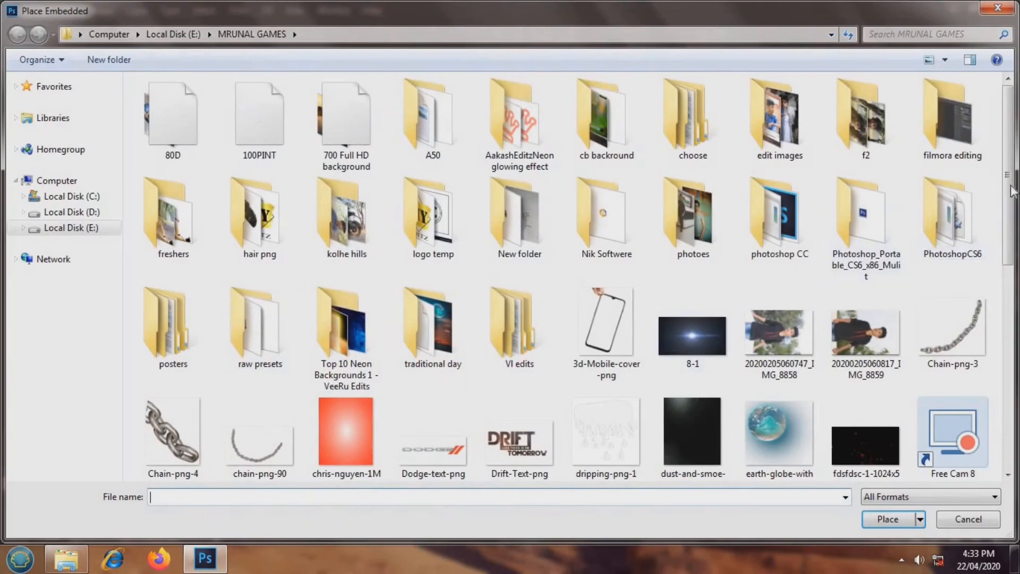
scroll(575, 276, down, 3)
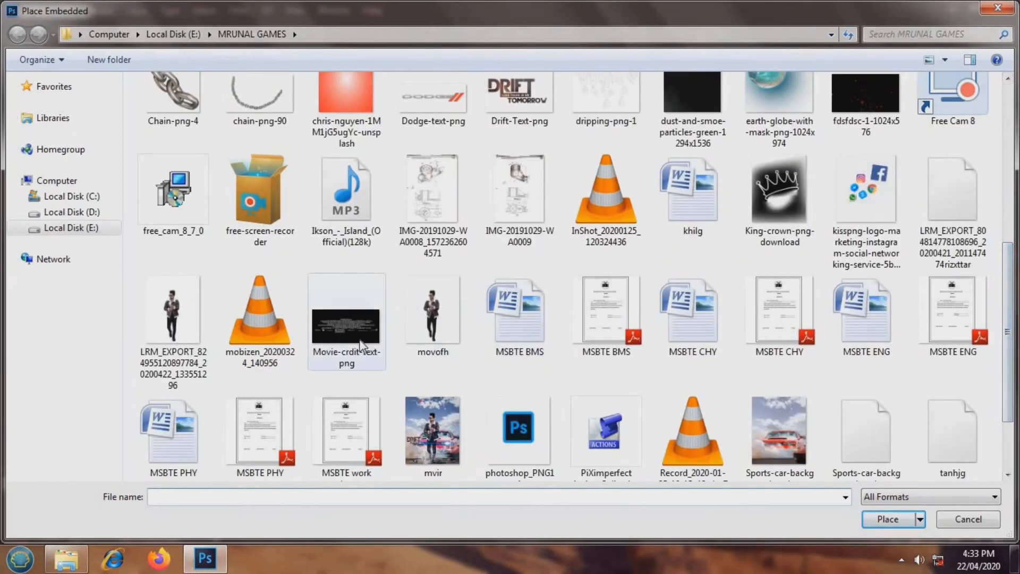
click(346, 324)
click(886, 520)
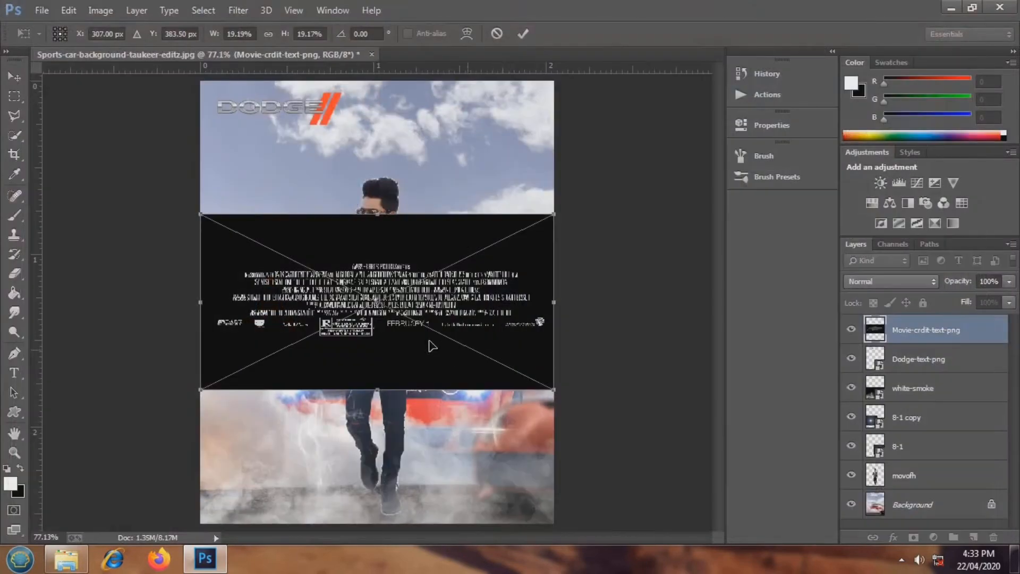
Move the movie-credit image to the canvas's bottom edge, scale it to about 18.4% width and 17.5% height, and commit.
drag(430, 346, 414, 478)
scroll(463, 476, down, 2)
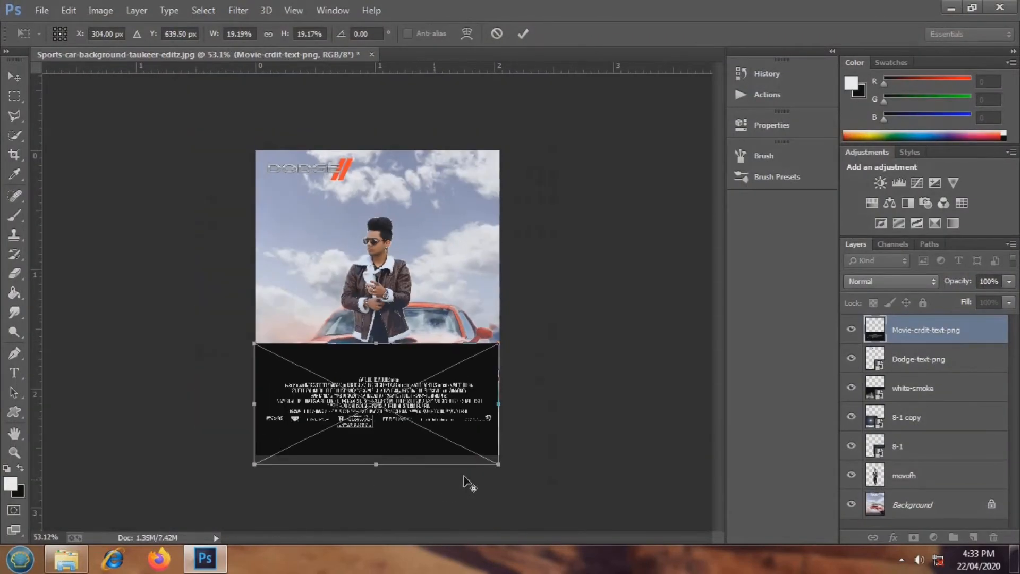
drag(506, 467, 485, 456)
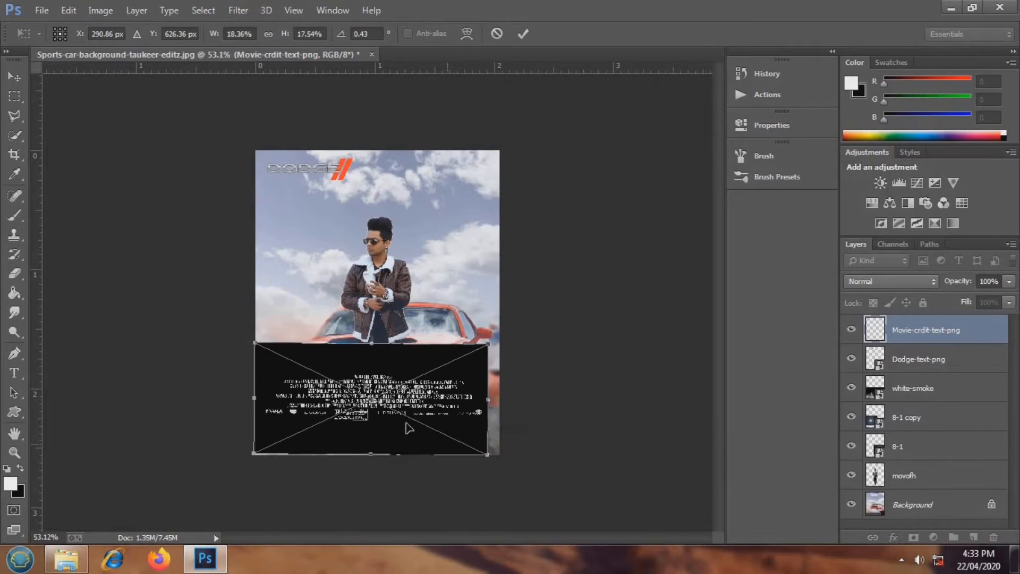
mouse_move(407, 423)
mouse_down()
mouse_move(432, 433)
mouse_move(414, 433)
mouse_up()
click(524, 34)
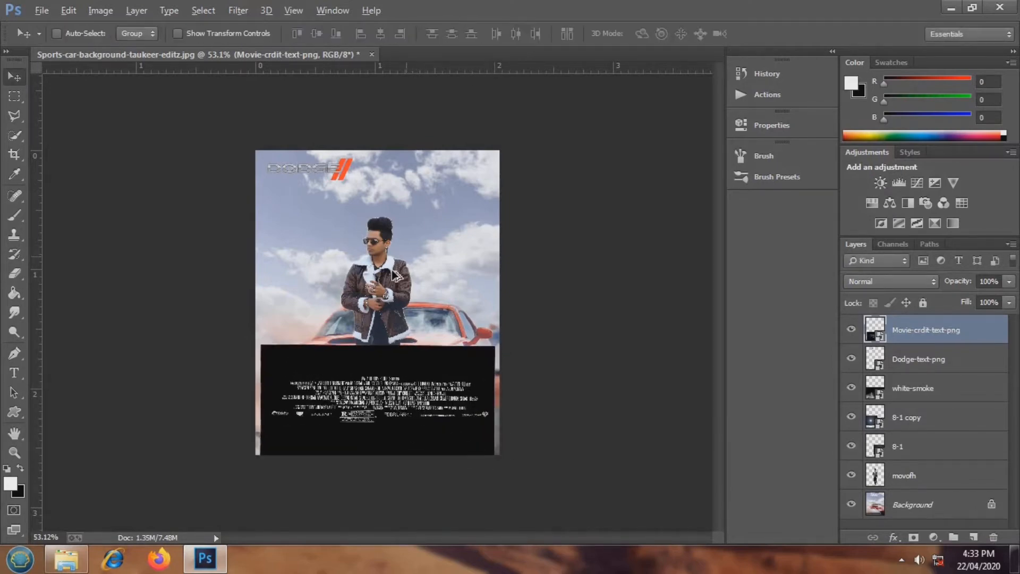
Set the movie-credit layer's blend mode to Screen.
key(ctrl+0)
right_click(891, 335)
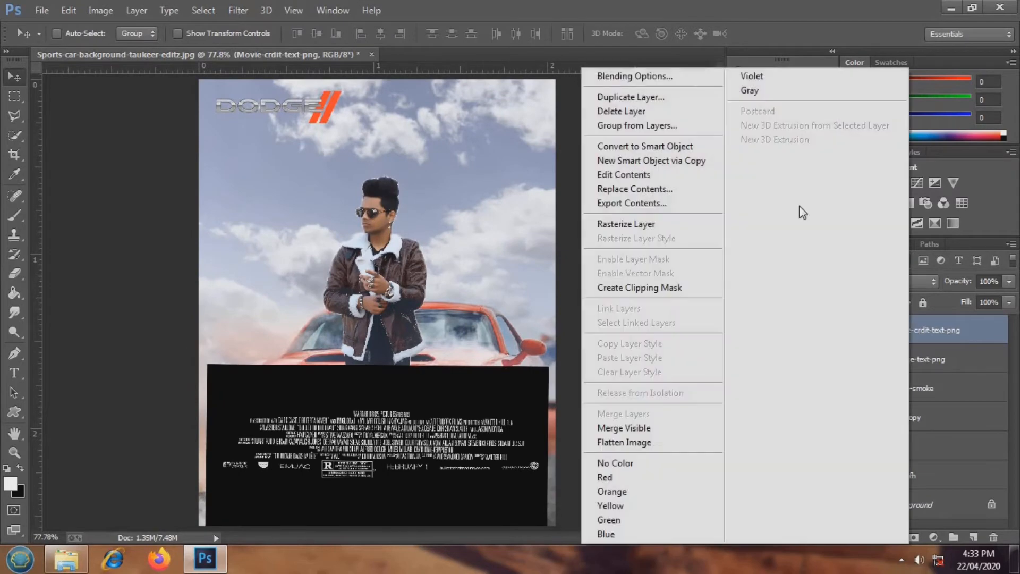
click(667, 72)
click(832, 113)
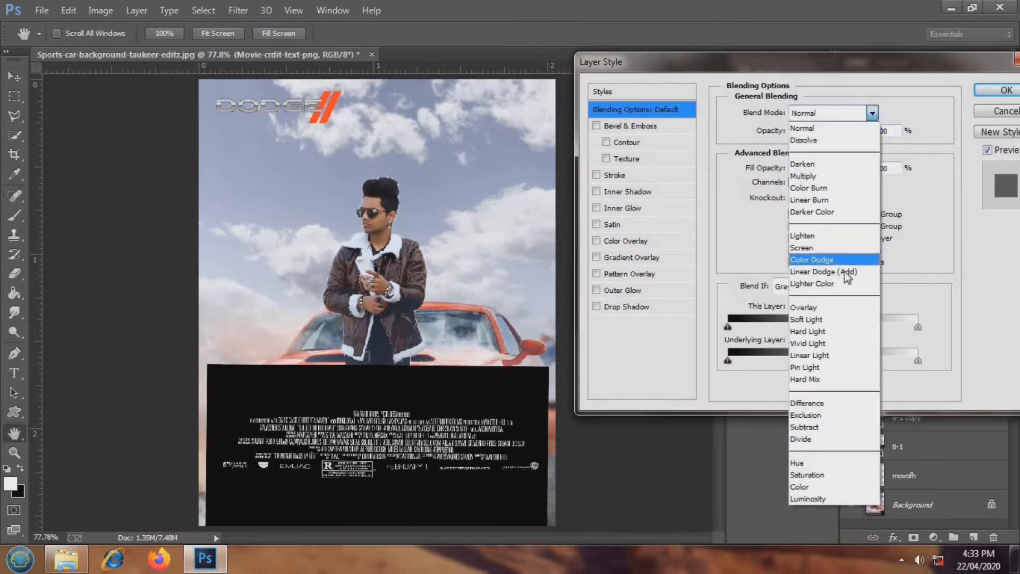
click(842, 247)
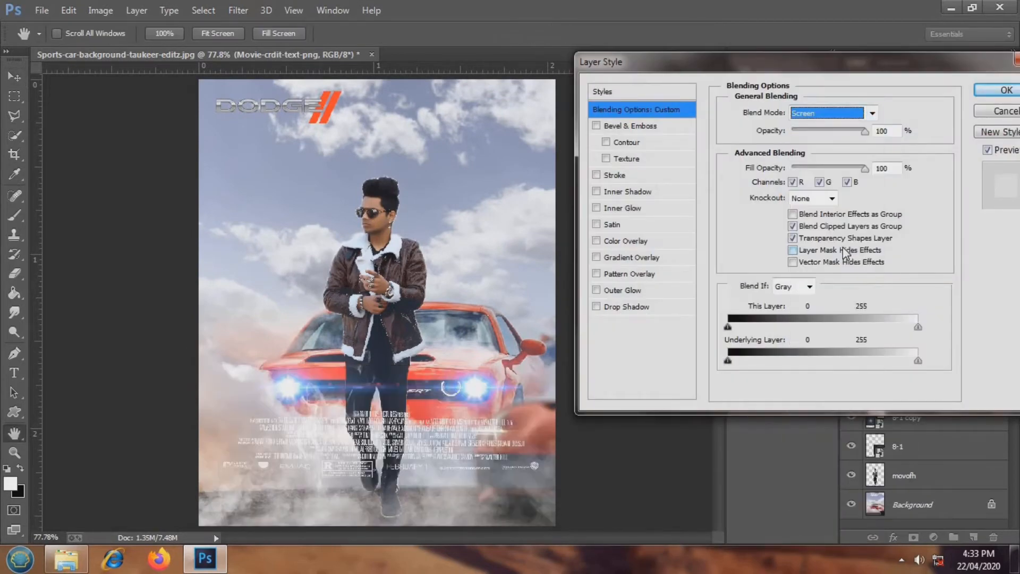
click(992, 91)
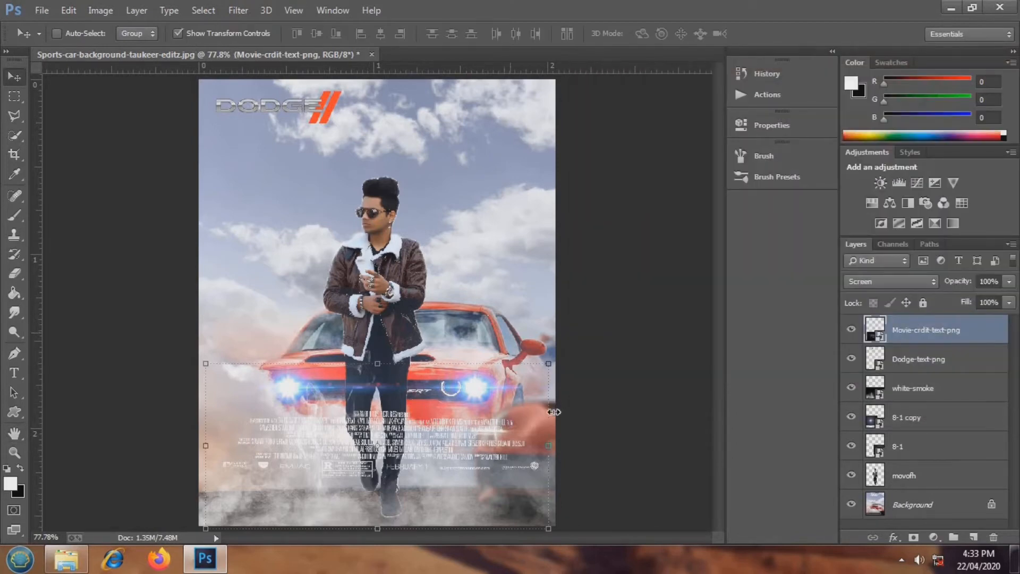
Rotate the movie-credit text to about 0.6°, move it down over the man's feet near the bottom edge, and commit.
drag(596, 417, 597, 410)
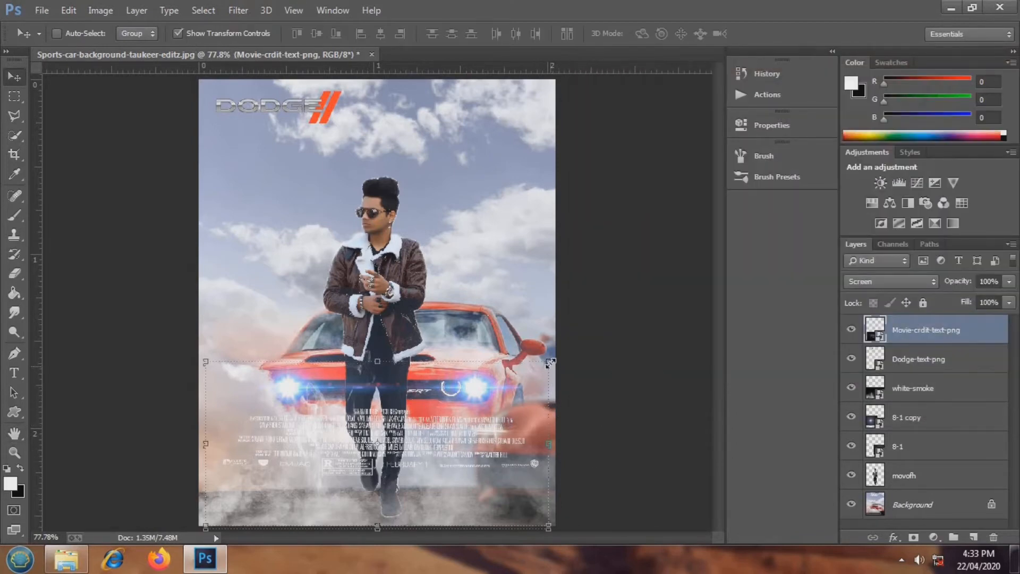
drag(553, 349, 551, 349)
drag(441, 450, 422, 467)
key(ctrl+minus)
drag(420, 464, 420, 467)
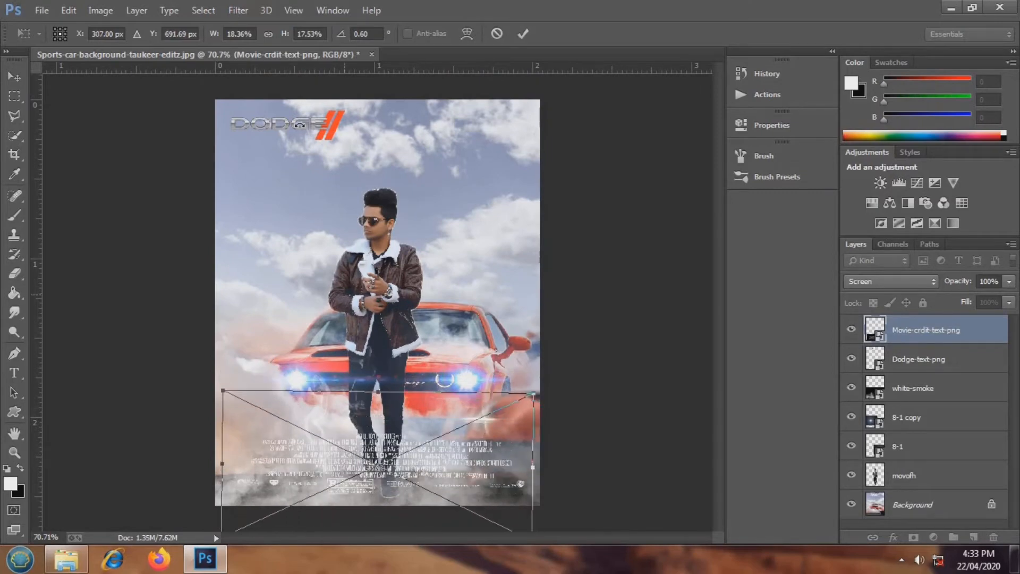
click(526, 34)
click(186, 34)
key(ctrl+0)
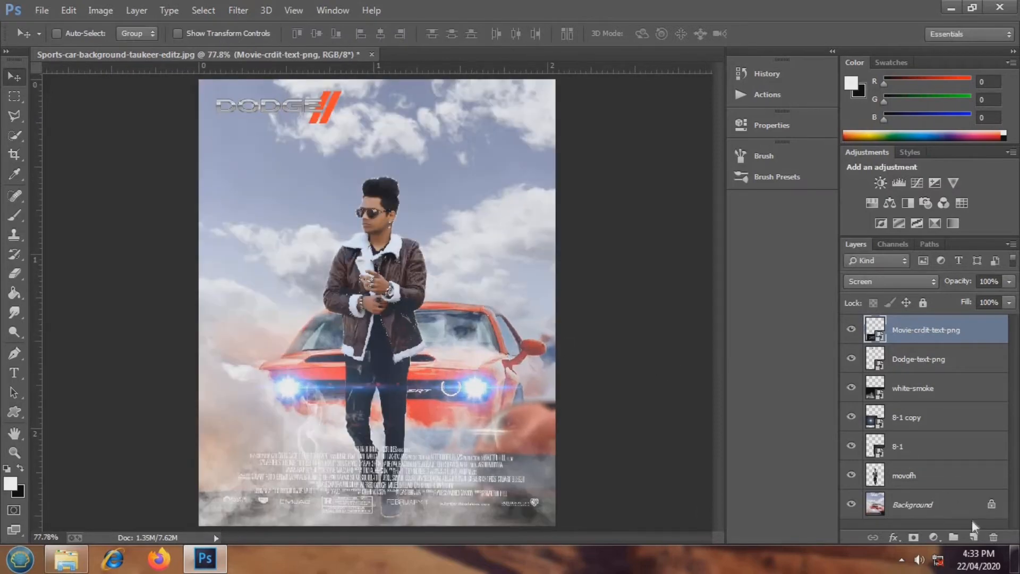
Add a new layer above the movie credits and embed the Drift-Text-png image into it.
click(978, 559)
click(663, 445)
click(973, 538)
click(41, 10)
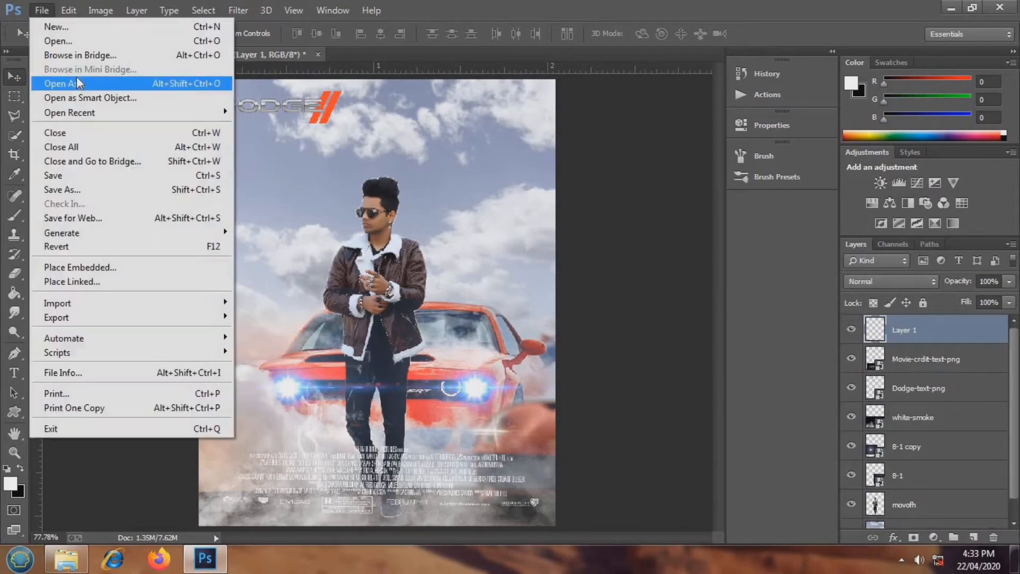
click(85, 264)
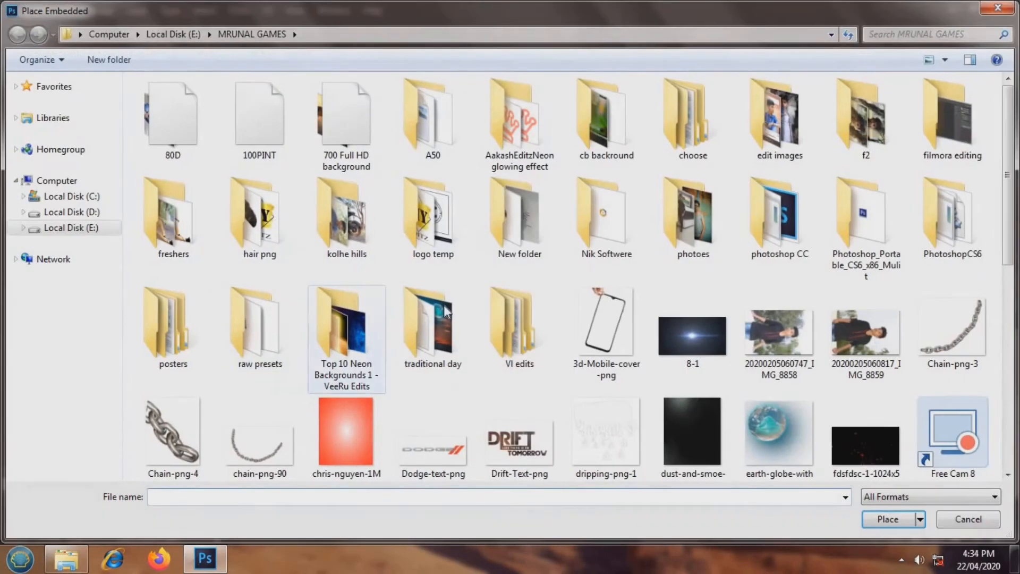
click(518, 454)
click(888, 520)
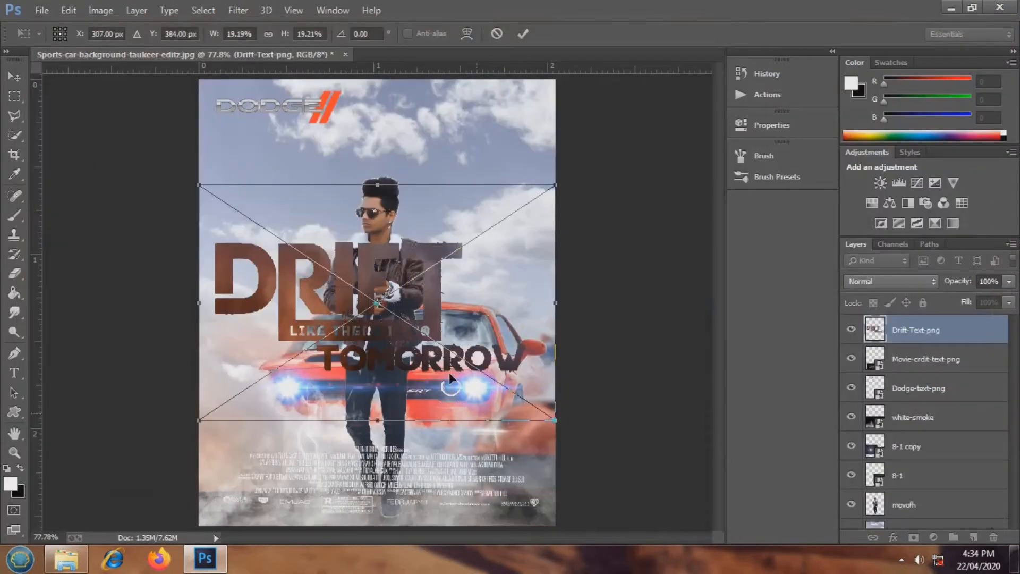
Scale the Drift title to about 6.8% width and 8.6% height and place it beside the man, over the car's left headlight.
drag(553, 422, 355, 432)
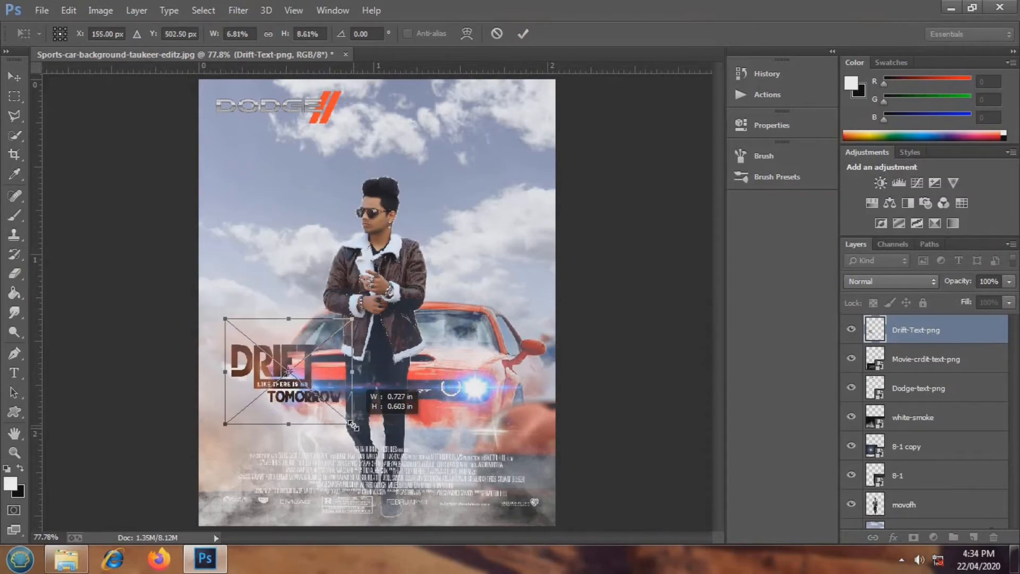
drag(309, 395, 287, 403)
scroll(298, 383, up, 1)
scroll(299, 383, down, 1)
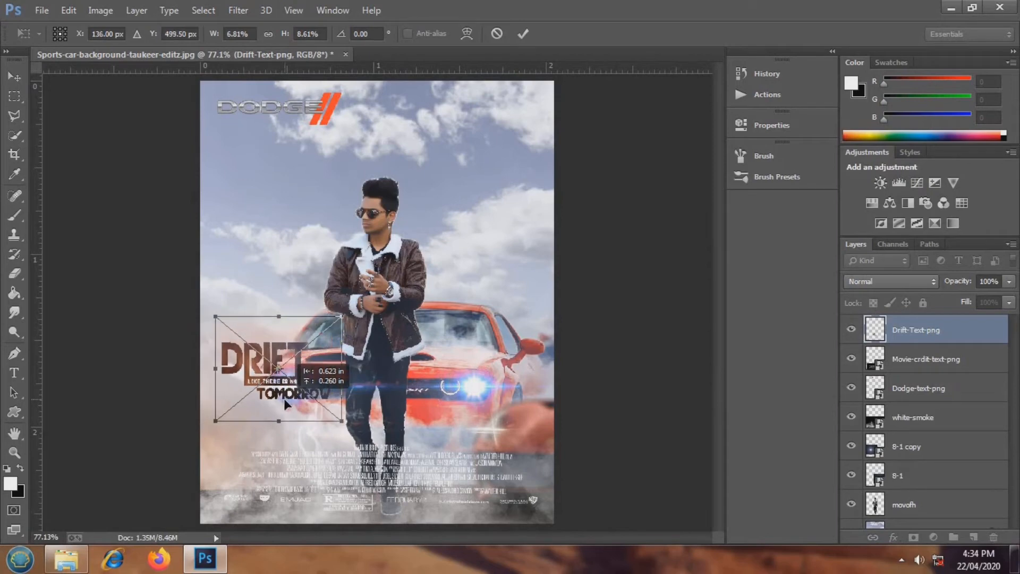
Fine-tune the Drift title's size and rotation beside the man's legs and commit the transform.
drag(351, 426, 347, 435)
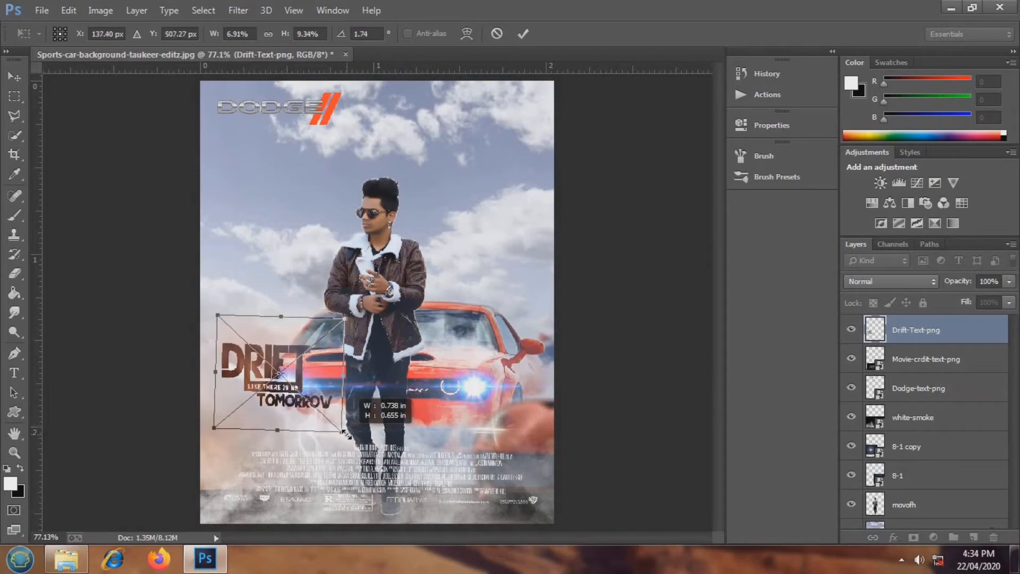
drag(375, 357, 375, 360)
drag(342, 428, 334, 422)
click(522, 33)
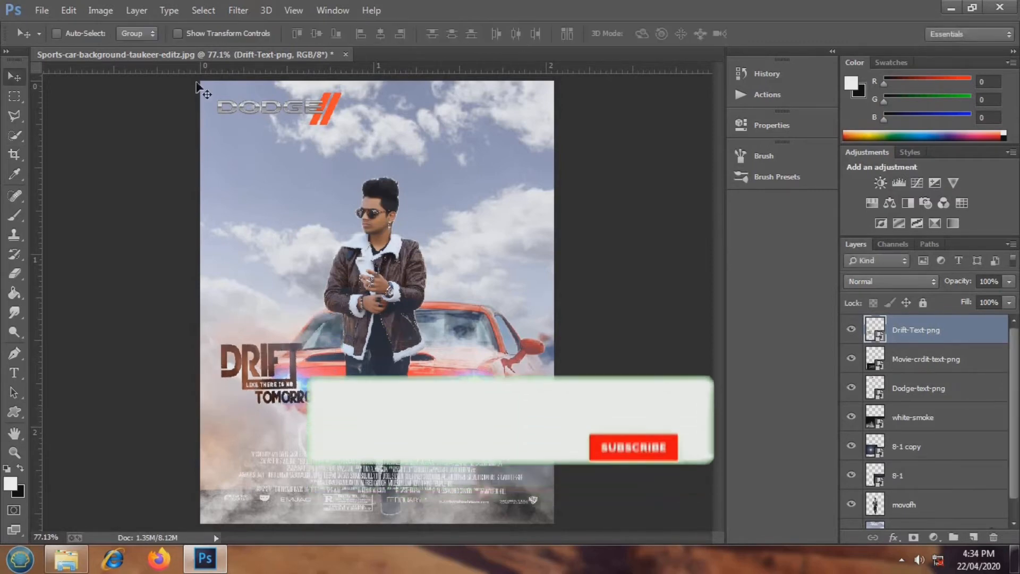
scroll(332, 308, down, 2)
scroll(331, 308, up, 3)
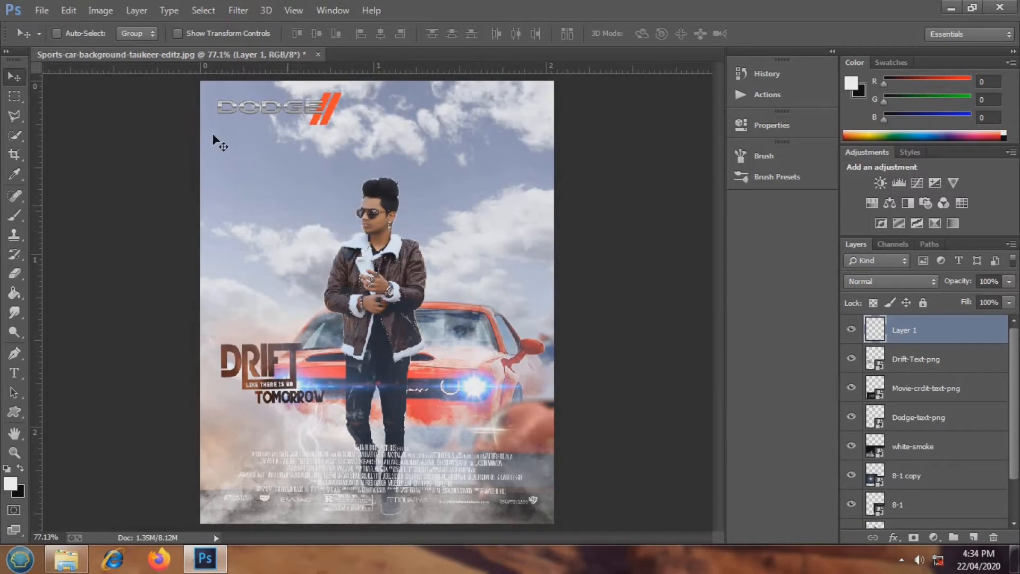
click(42, 10)
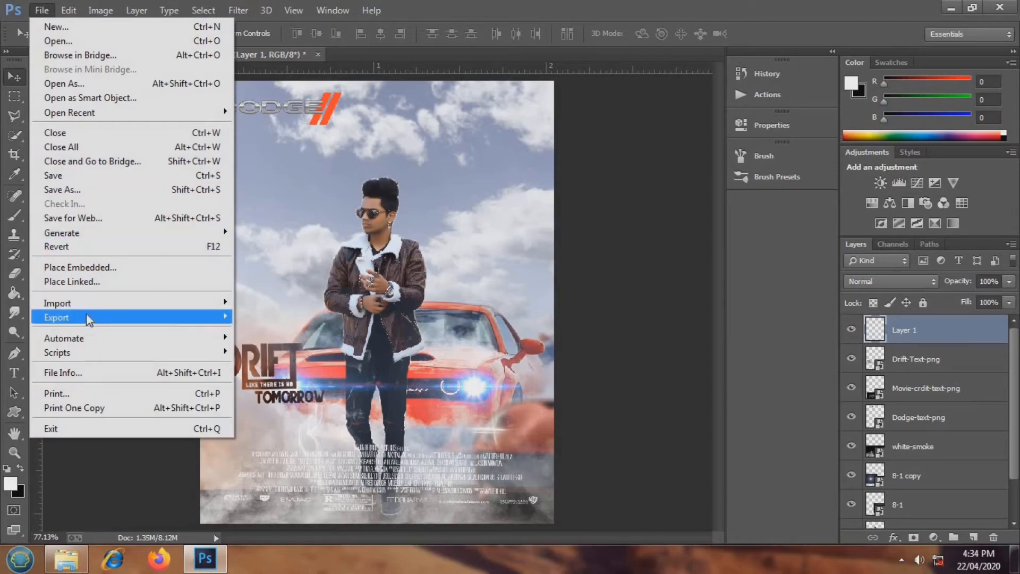
click(80, 267)
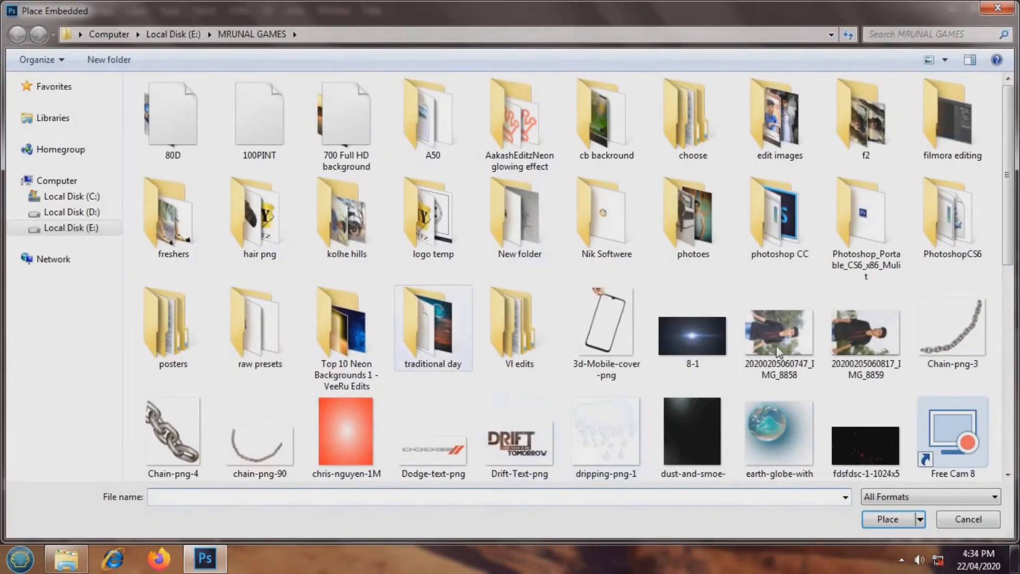
scroll(1006, 233, down, 5)
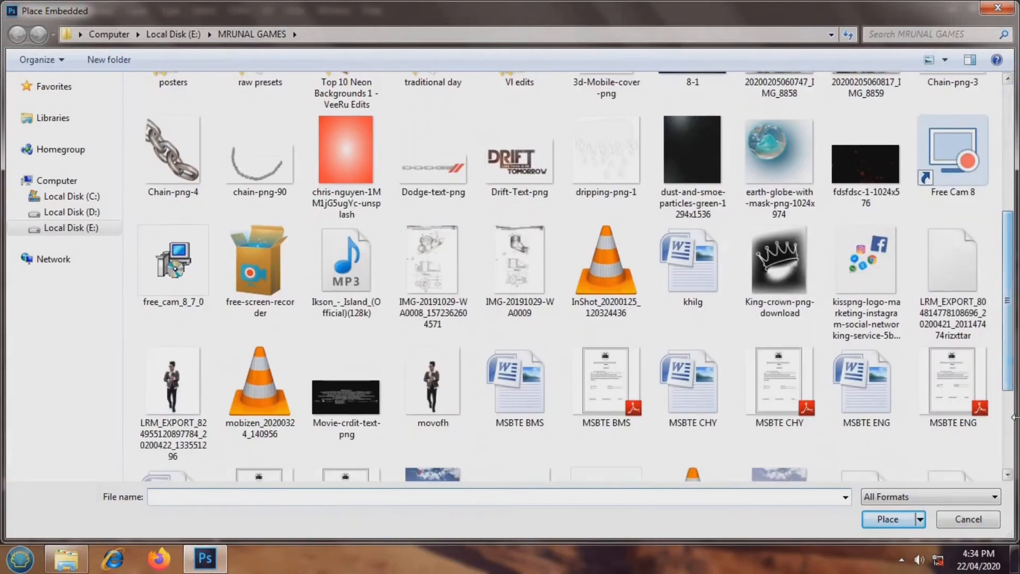
scroll(1015, 412, down, 5)
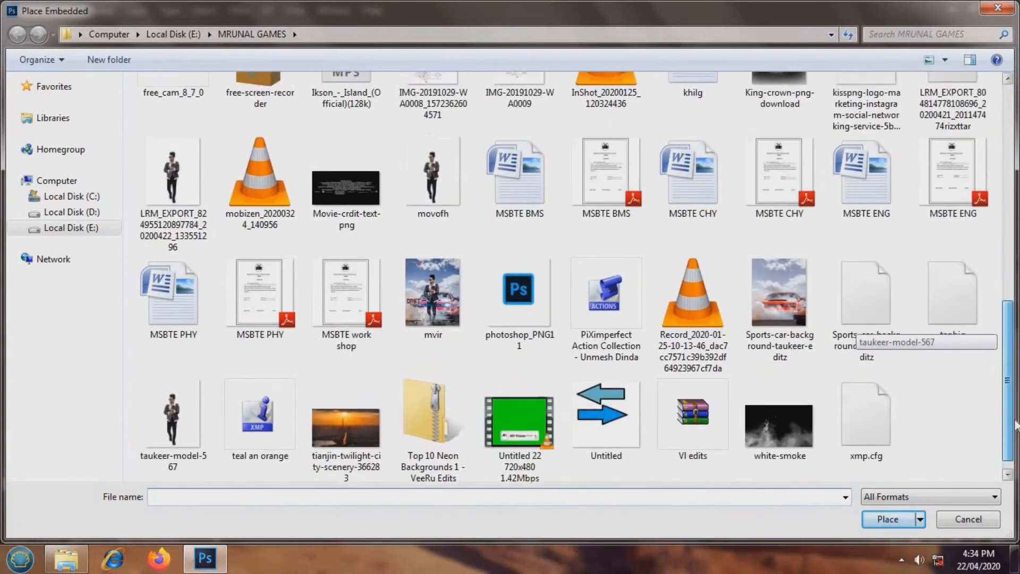
scroll(1014, 382, up, 4)
scroll(1015, 375, down, 3)
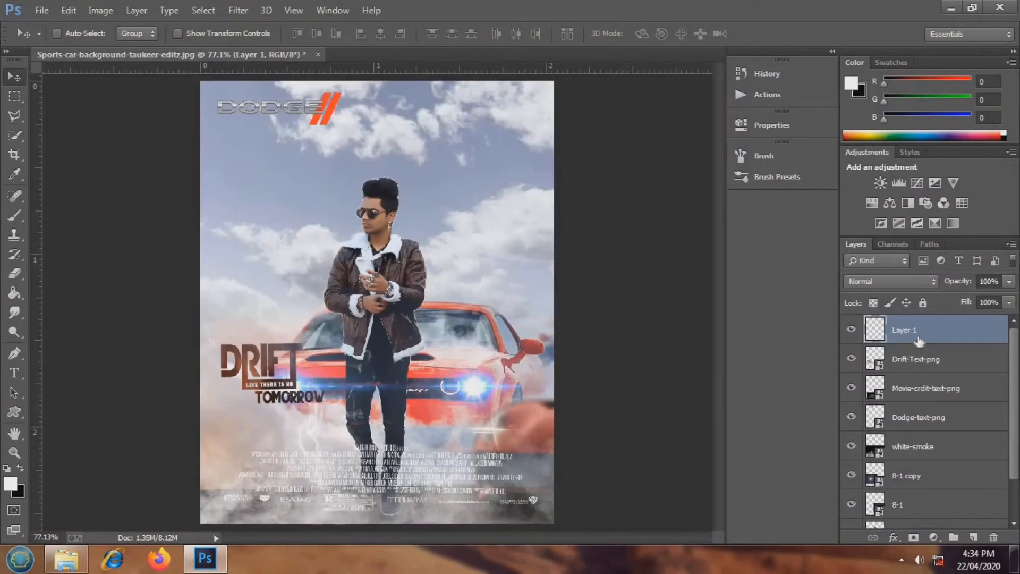
scroll(924, 425, down, 1)
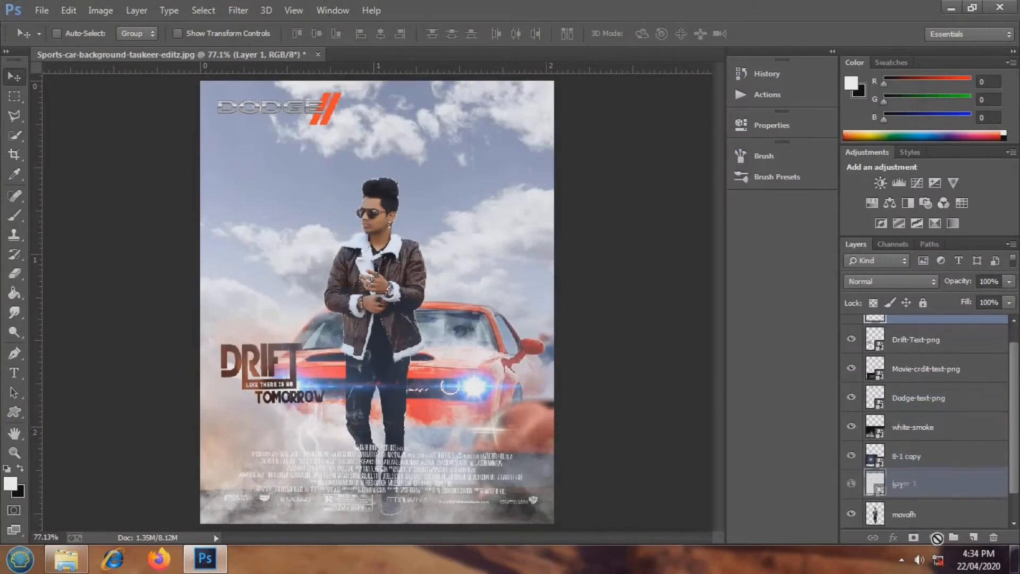
click(933, 536)
click(913, 493)
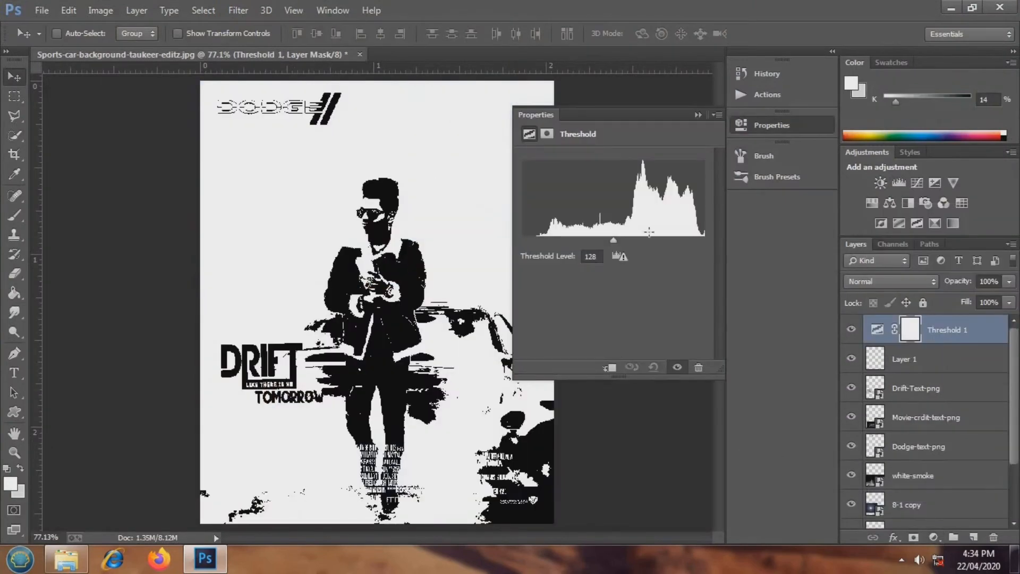
click(698, 115)
key(ctrl+z)
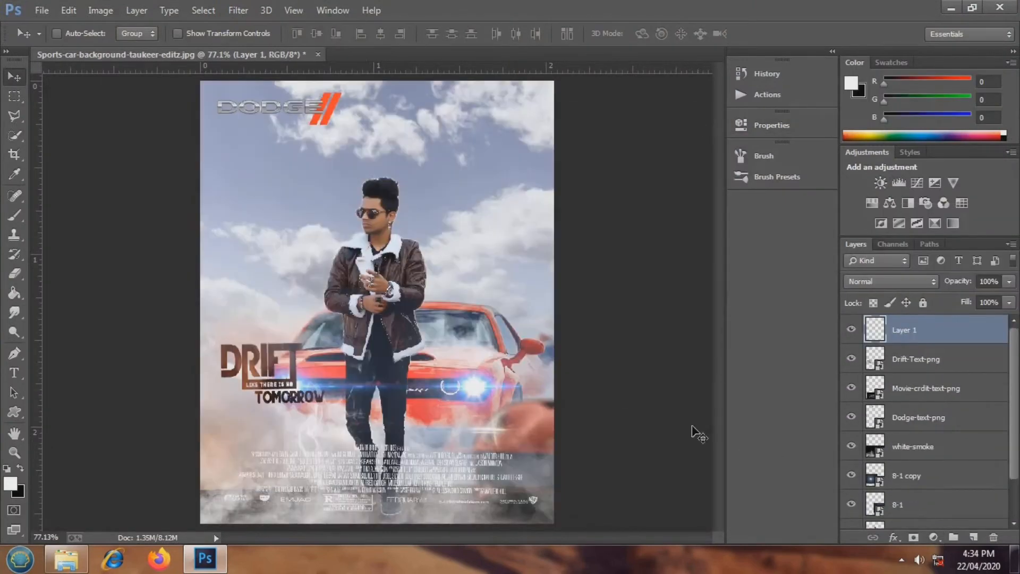
Delete the empty Layer 1 from above the Drift title.
right_click(943, 333)
click(664, 145)
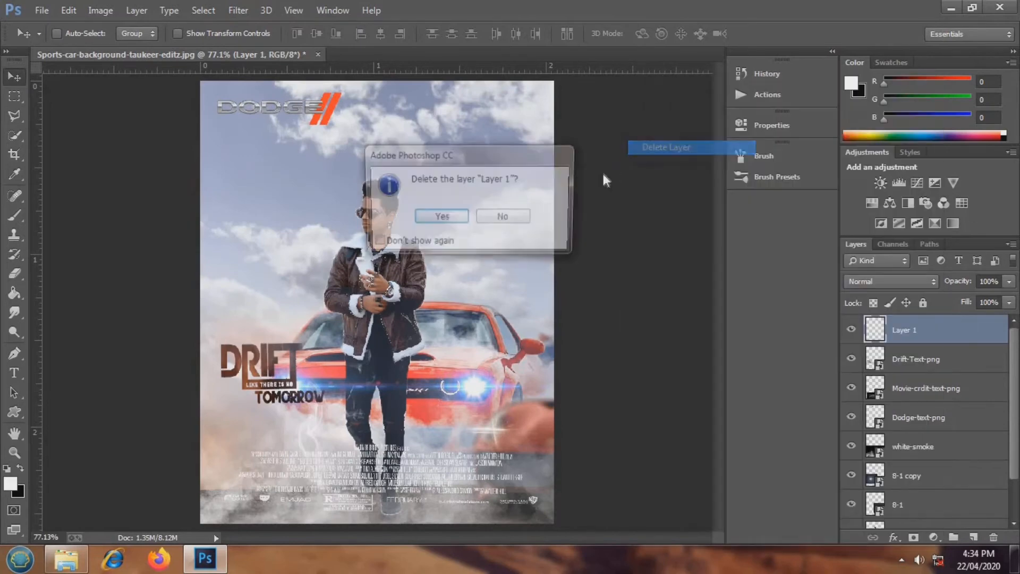
click(457, 220)
Add a new layer directly above the movofh layer and fill it with 50% gray.
scroll(939, 452, down, 1)
click(933, 485)
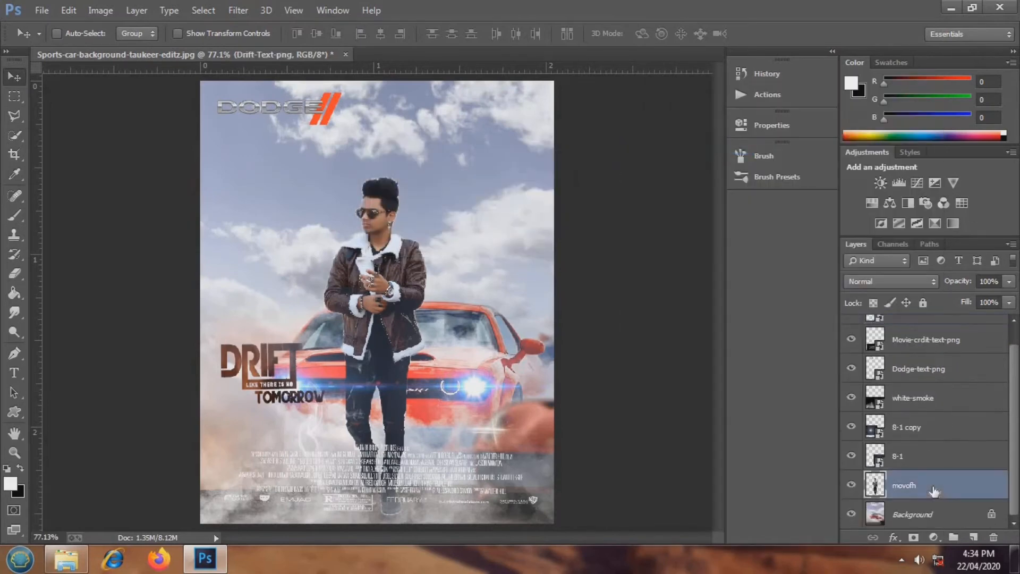
right_click(933, 484)
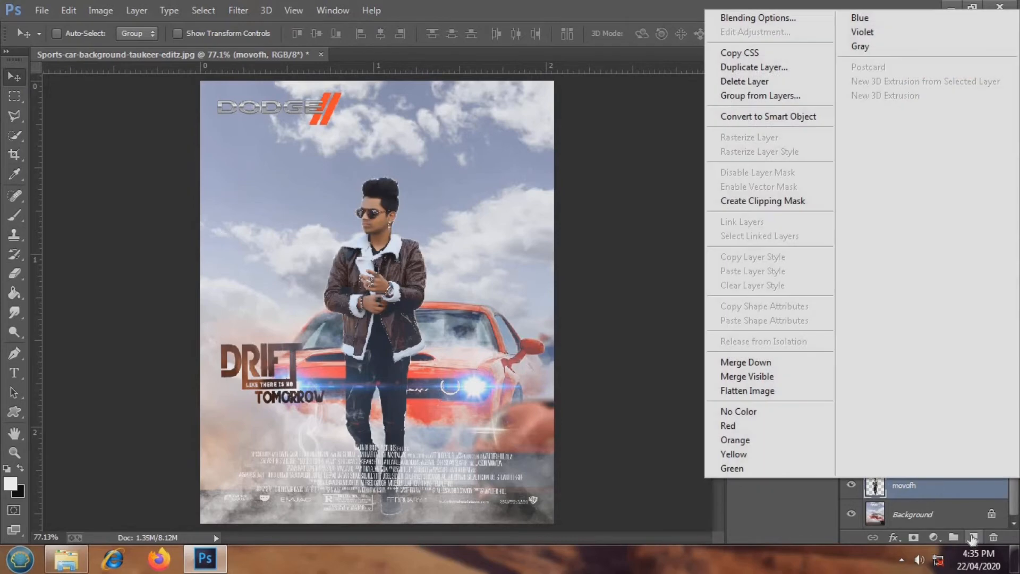
click(973, 538)
click(973, 538)
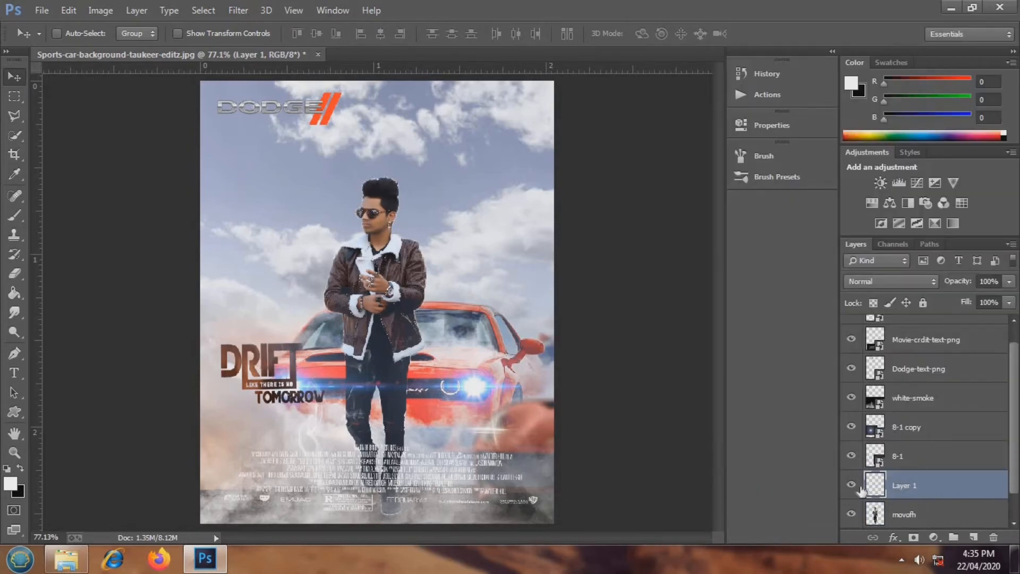
key(shift+F5)
click(595, 153)
key(v)
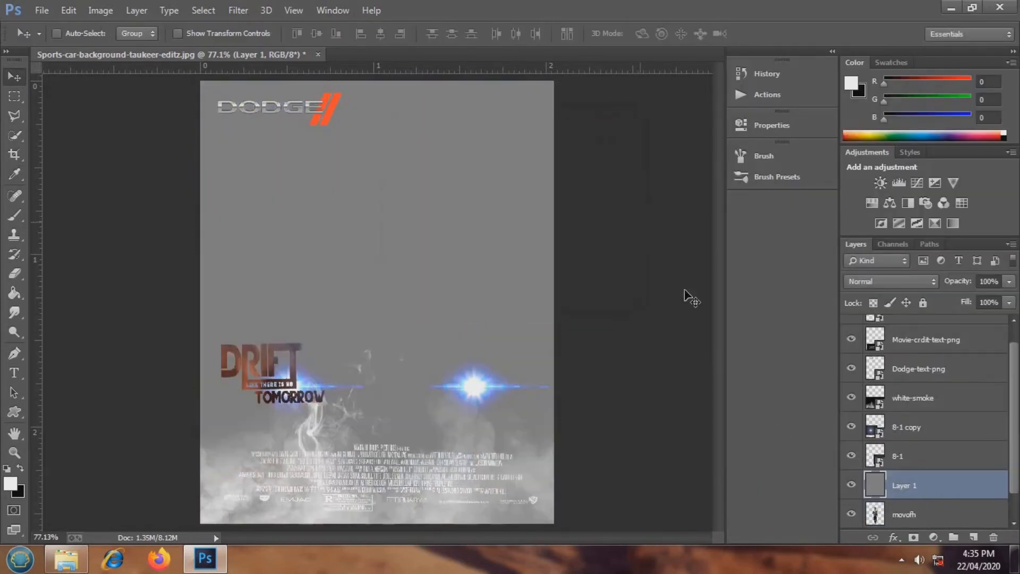
Set the gray layer's blend mode to Soft Light in its blending options.
right_click(912, 484)
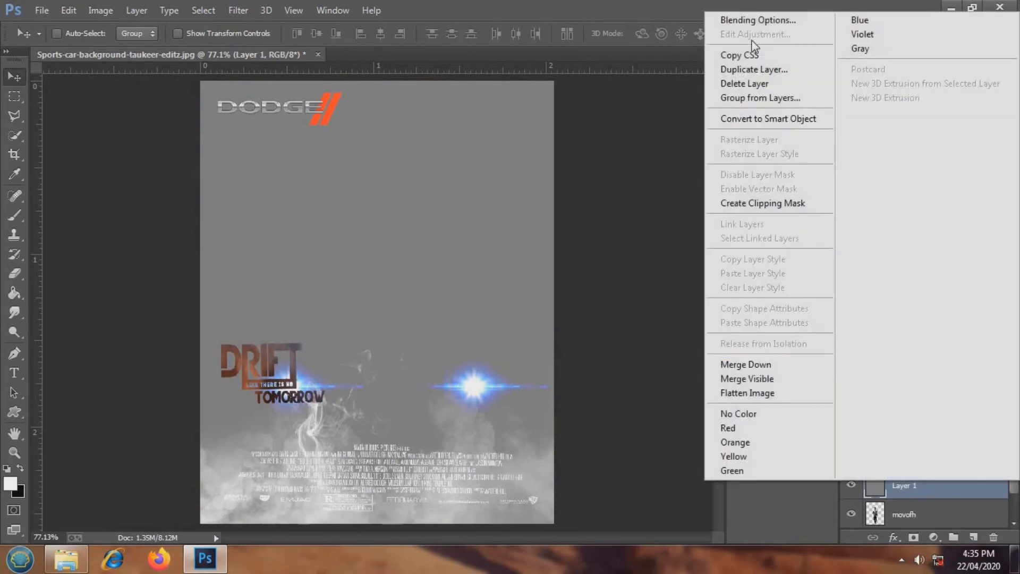
click(752, 24)
click(873, 114)
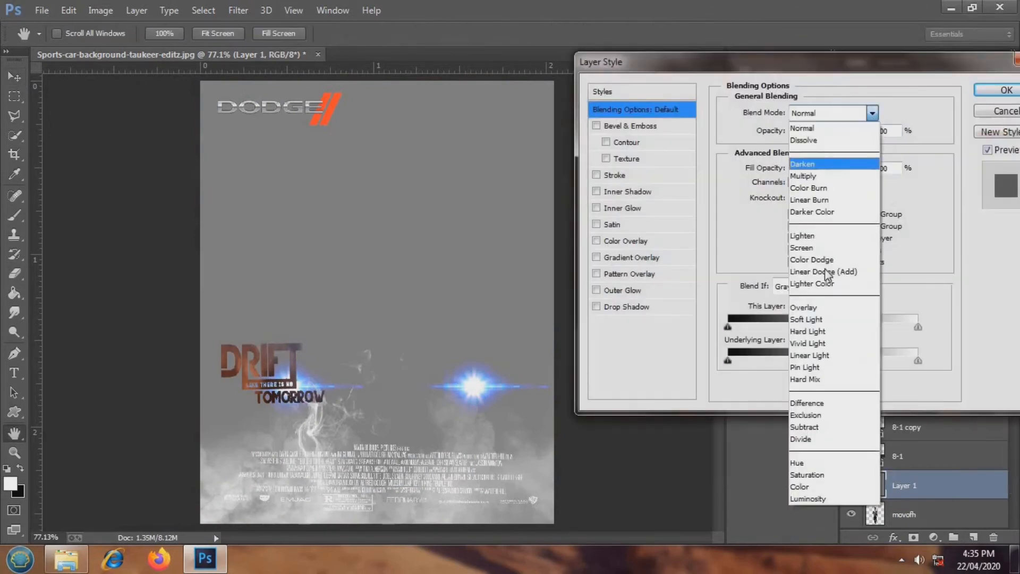
click(807, 319)
click(989, 91)
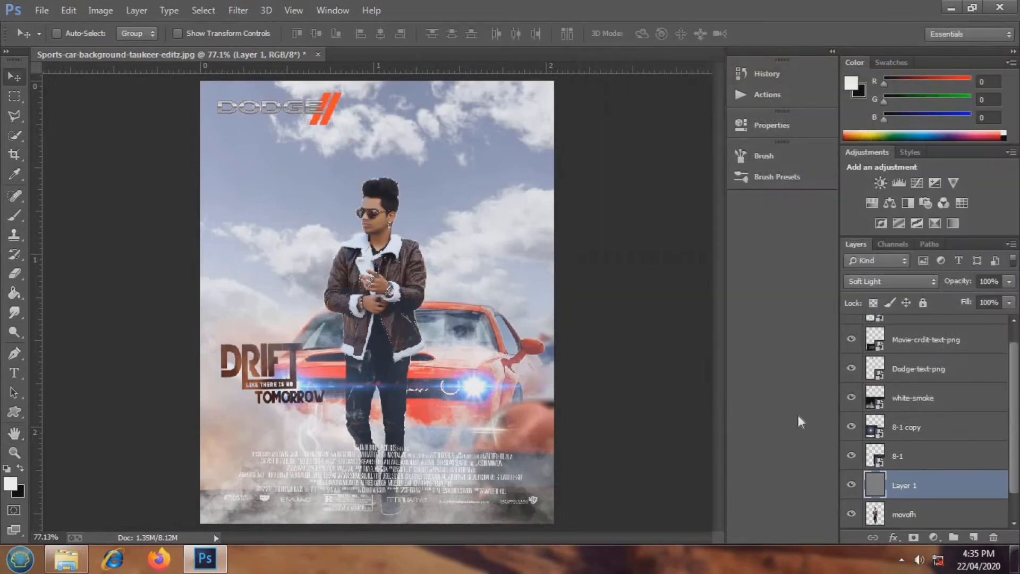
Hide all the text, smoke and flare layers above the gray Soft Light layer.
drag(851, 455, 852, 353)
click(852, 330)
scroll(850, 420, down, 2)
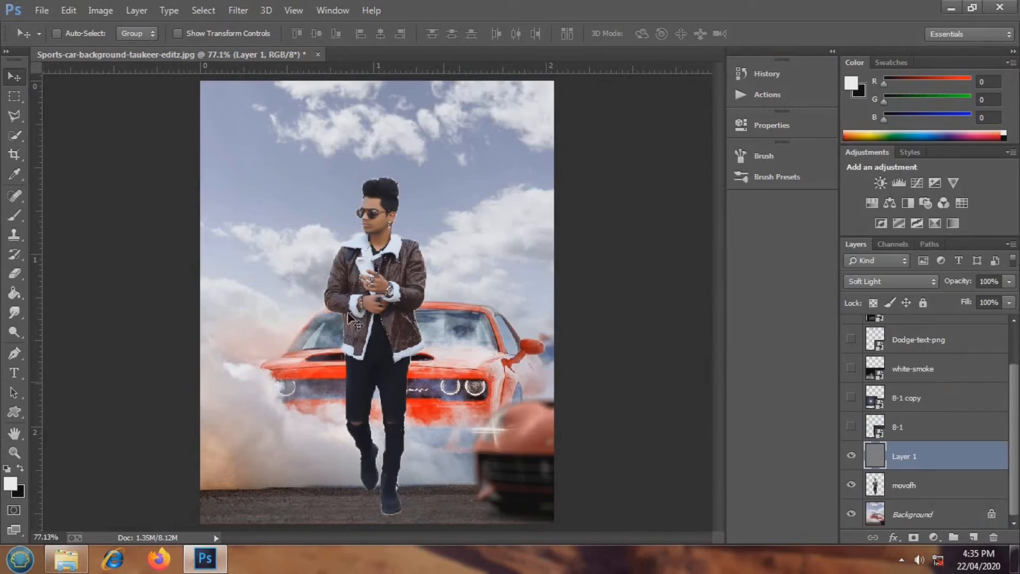
Brighten the man's jacket and trousers with the Dodge tool on the gray Soft Light layer.
click(14, 332)
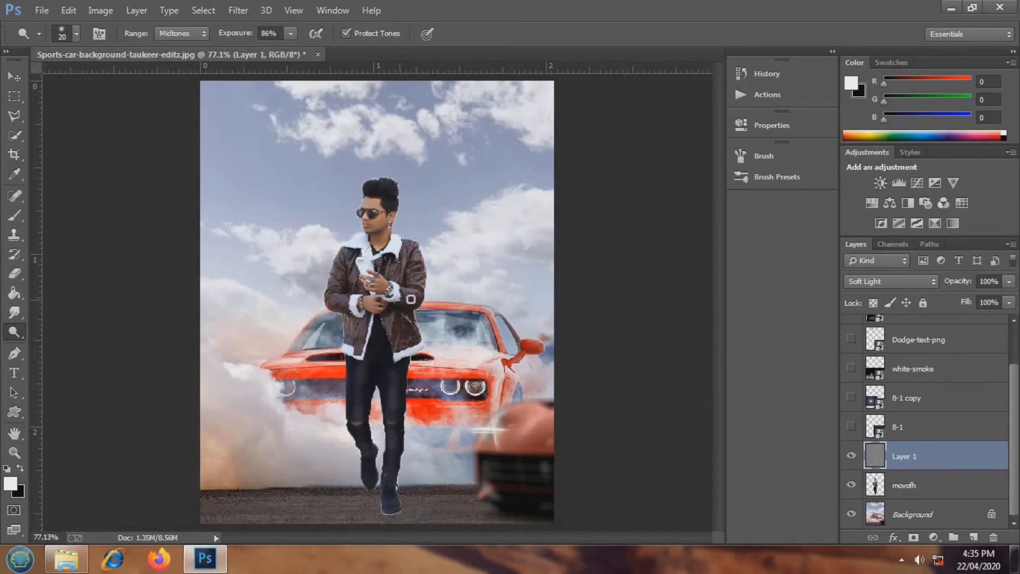
mouse_move(410, 299)
mouse_down()
mouse_move(414, 267)
mouse_move(391, 286)
mouse_move(346, 262)
mouse_move(345, 302)
mouse_up()
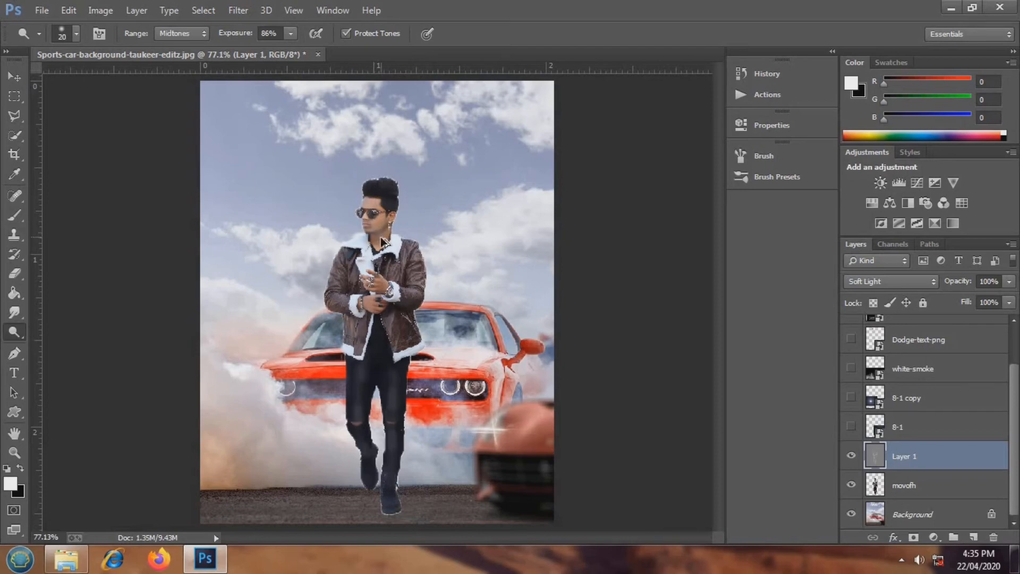
scroll(381, 237, down, 4)
scroll(380, 268, up, 5)
scroll(381, 272, down, 1)
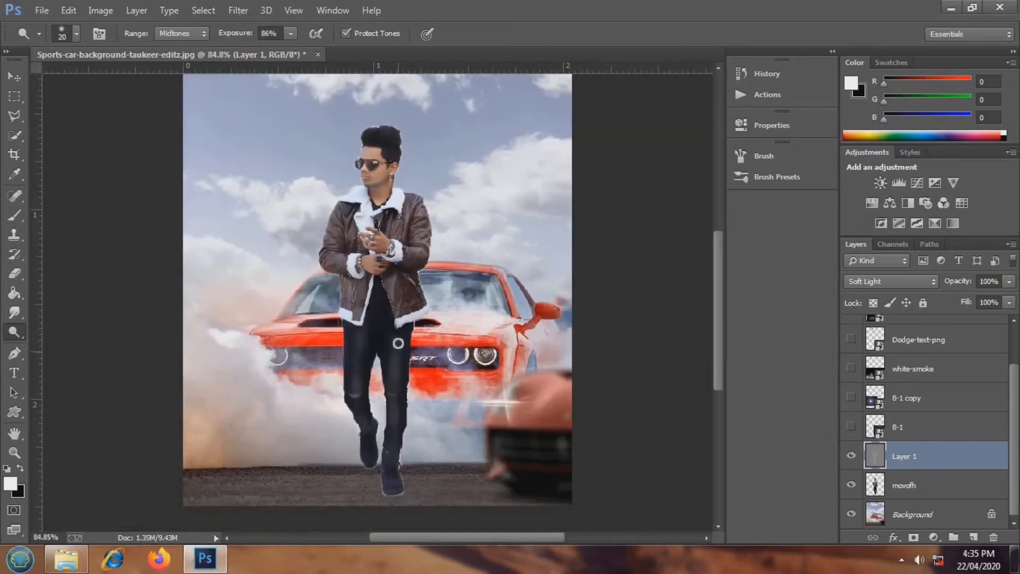
scroll(528, 440, down, 1)
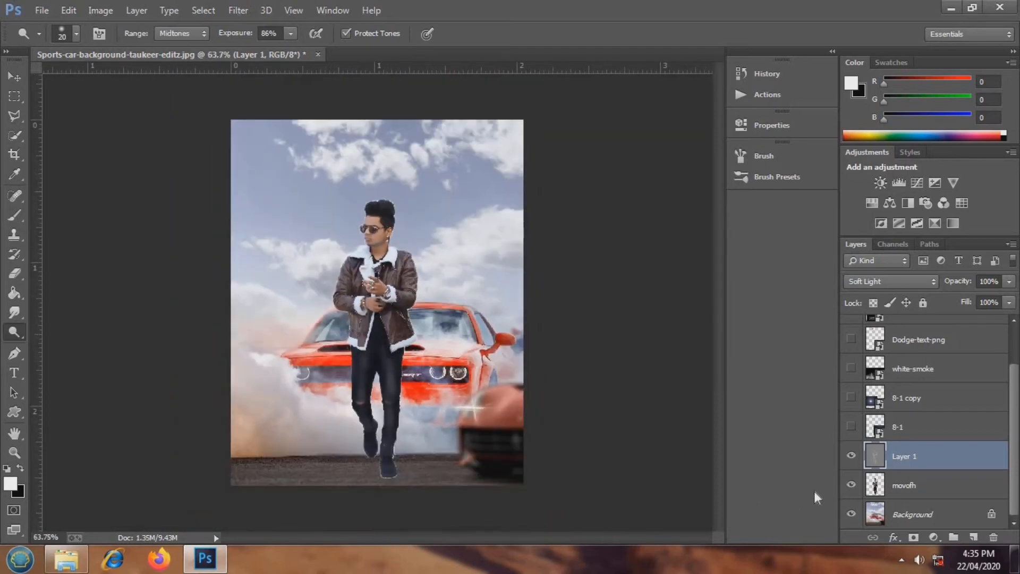
Show the hidden text, smoke and flare layers again and merge all visible layers into one.
drag(848, 431, 851, 330)
scroll(471, 296, down, 1)
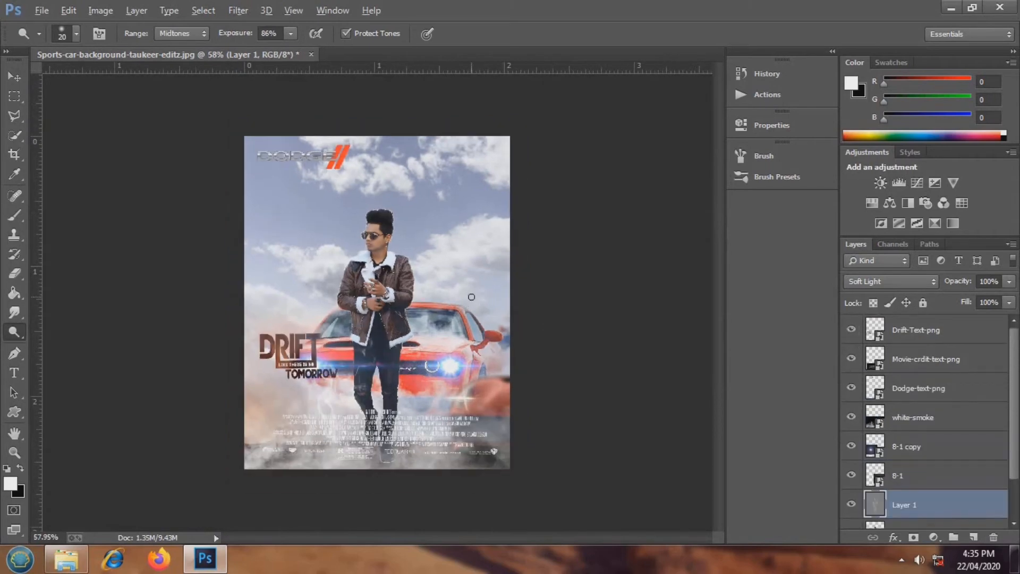
scroll(473, 336, up, 1)
right_click(916, 325)
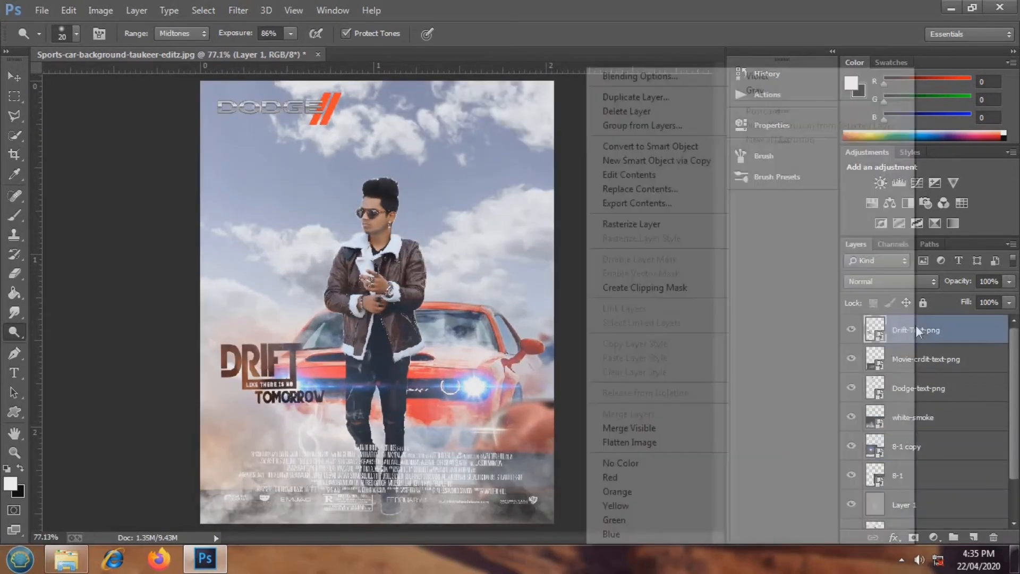
click(679, 425)
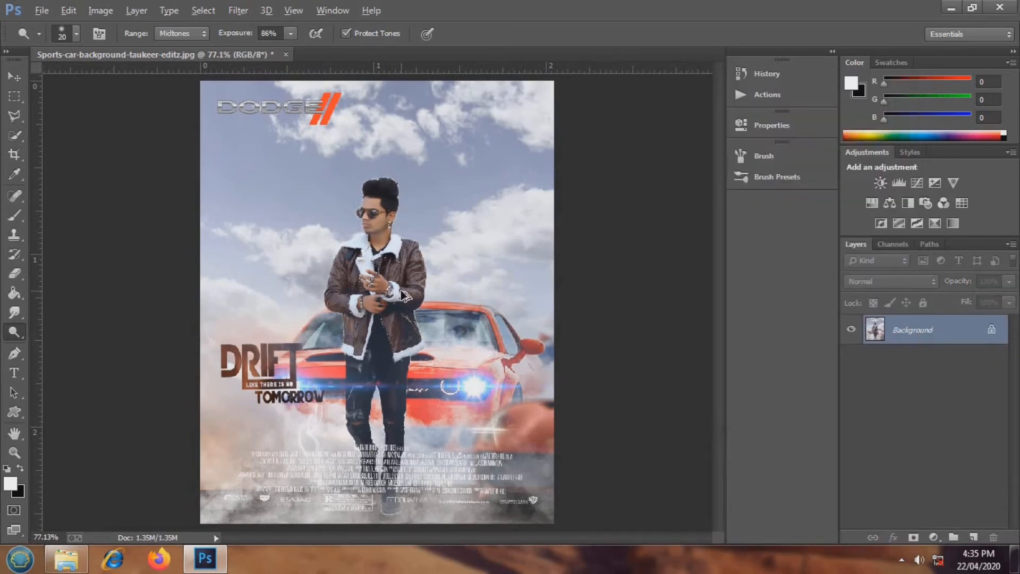
scroll(402, 292, up, 1)
scroll(402, 291, down, 1)
Open the Camera Raw filter and set Highlights to -8, Shadows to +30, Whites to +15 and Blacks to -62.
click(238, 11)
click(247, 95)
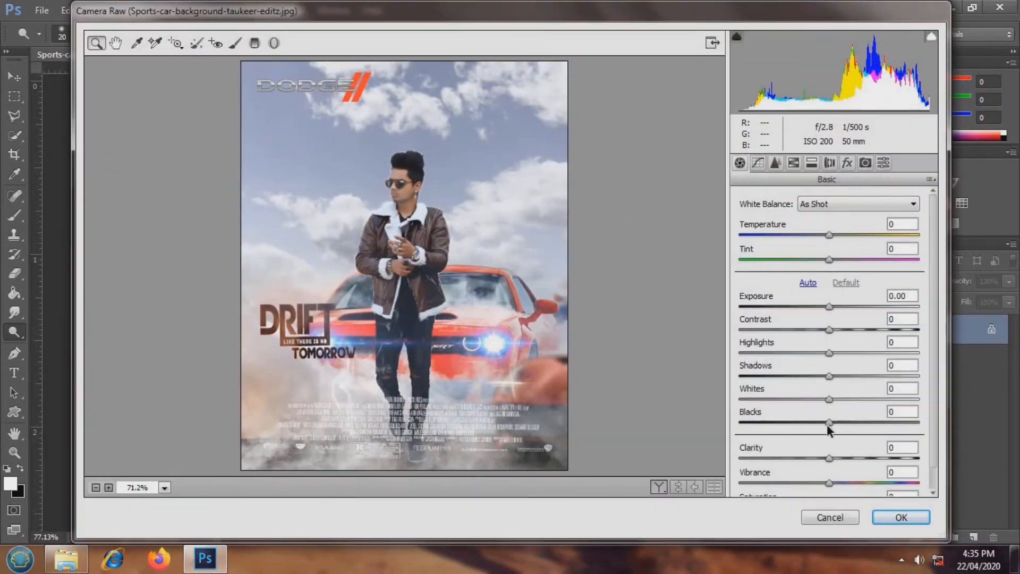
drag(827, 424, 773, 423)
drag(828, 399, 824, 362)
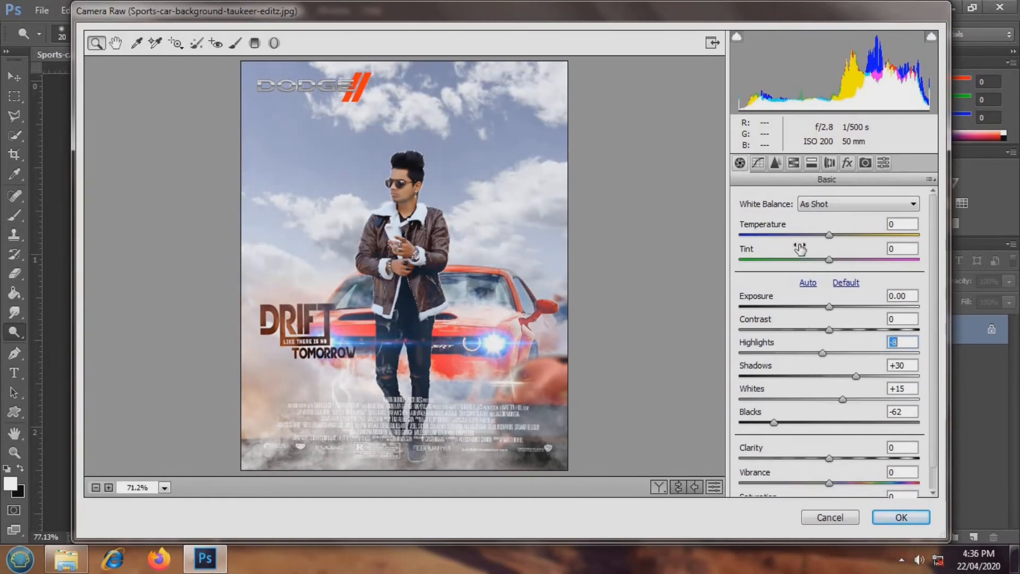
scroll(816, 389, down, 1)
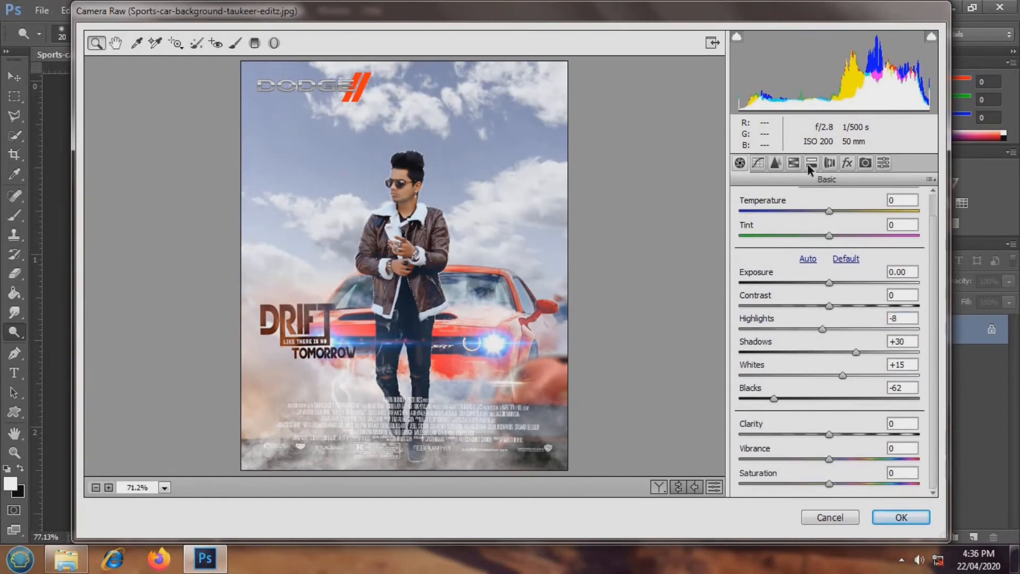
In the Camera Raw HSL adjustments, set the Oranges luminance to +44.
click(792, 163)
click(782, 220)
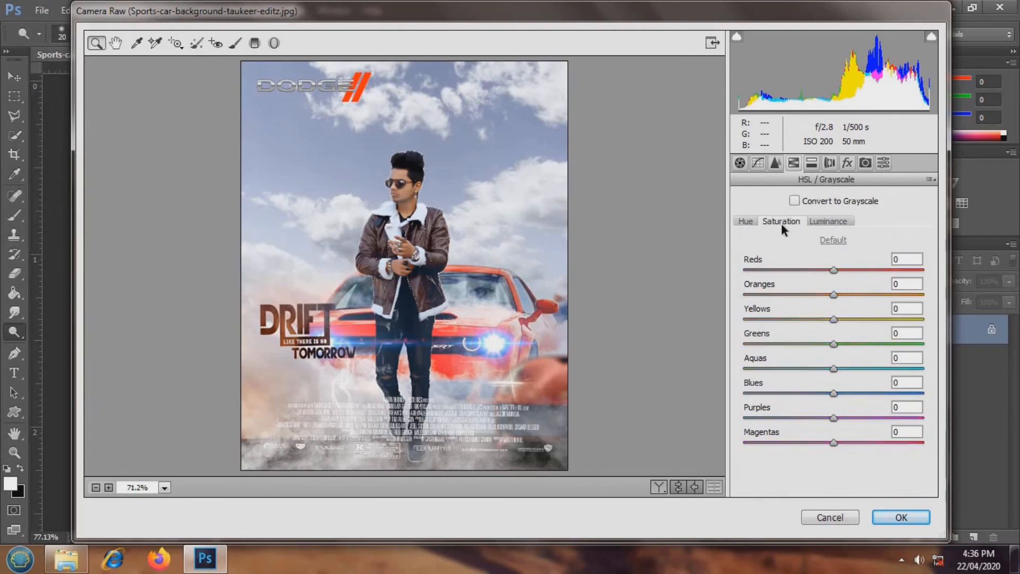
click(818, 223)
drag(848, 295, 872, 293)
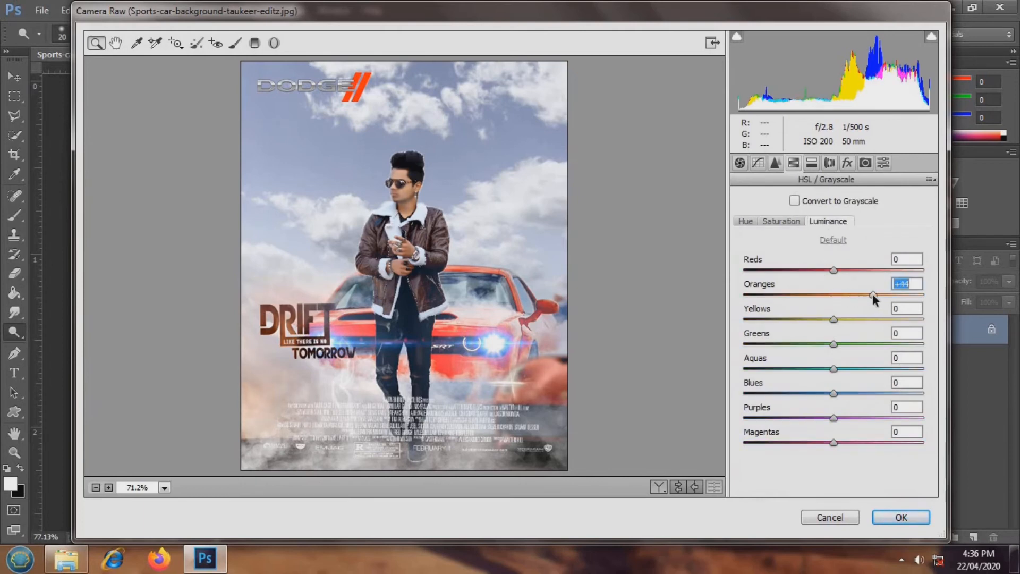
Set the Reds hue to +19, Reds saturation to +29 and Oranges saturation to -9, and apply the filter.
click(788, 223)
drag(833, 294, 853, 273)
click(746, 221)
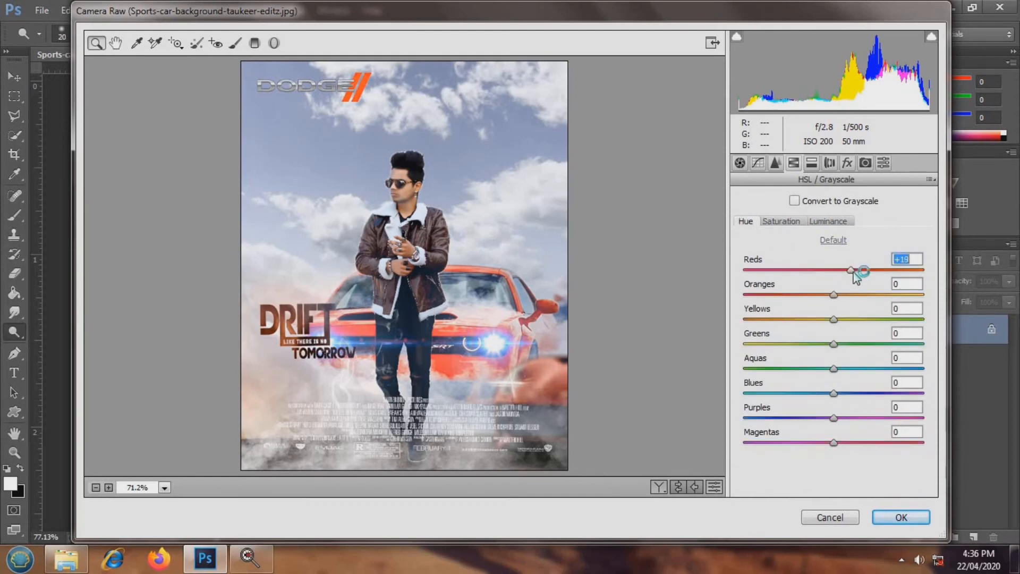
click(783, 221)
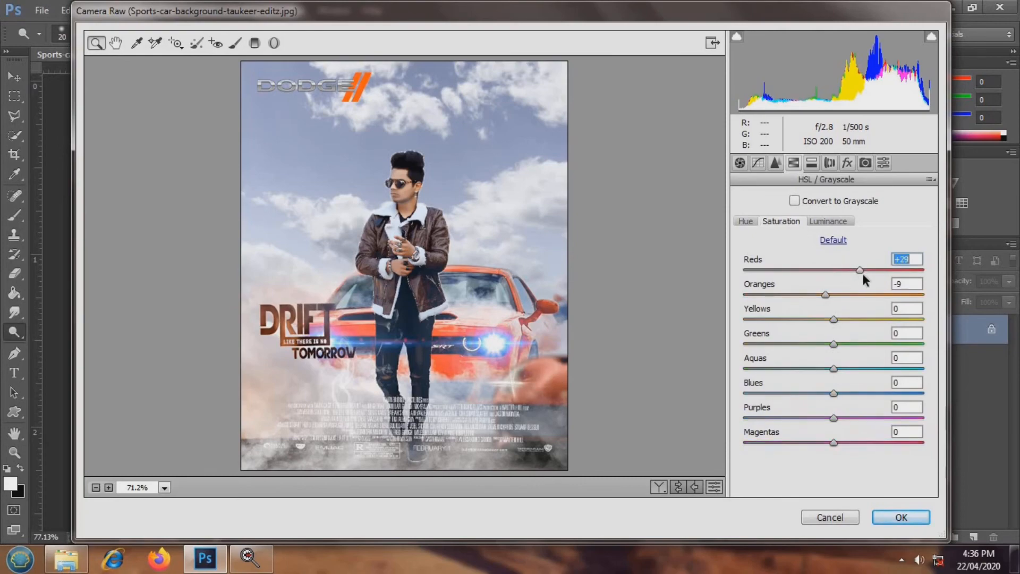
click(913, 518)
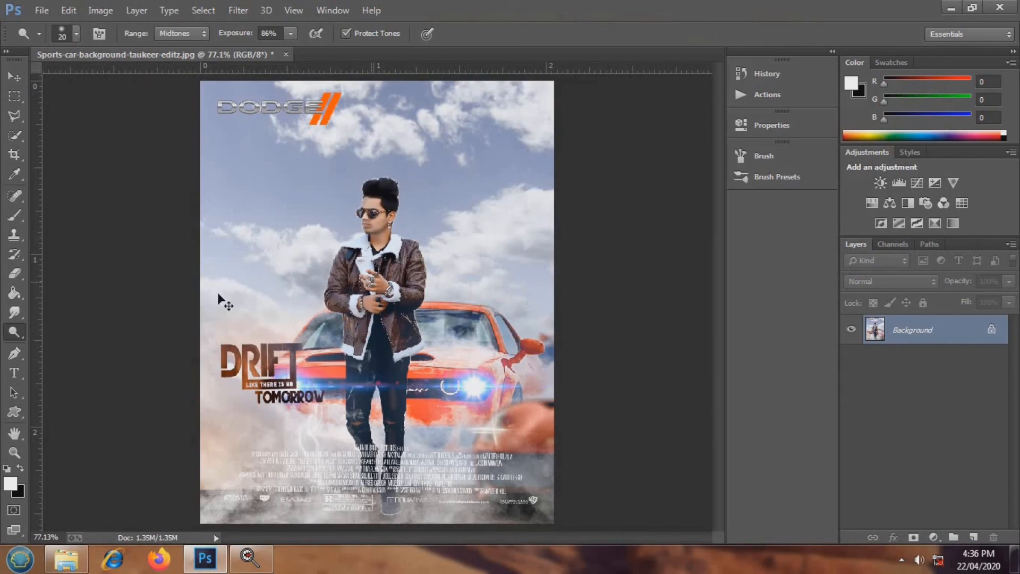
key(v)
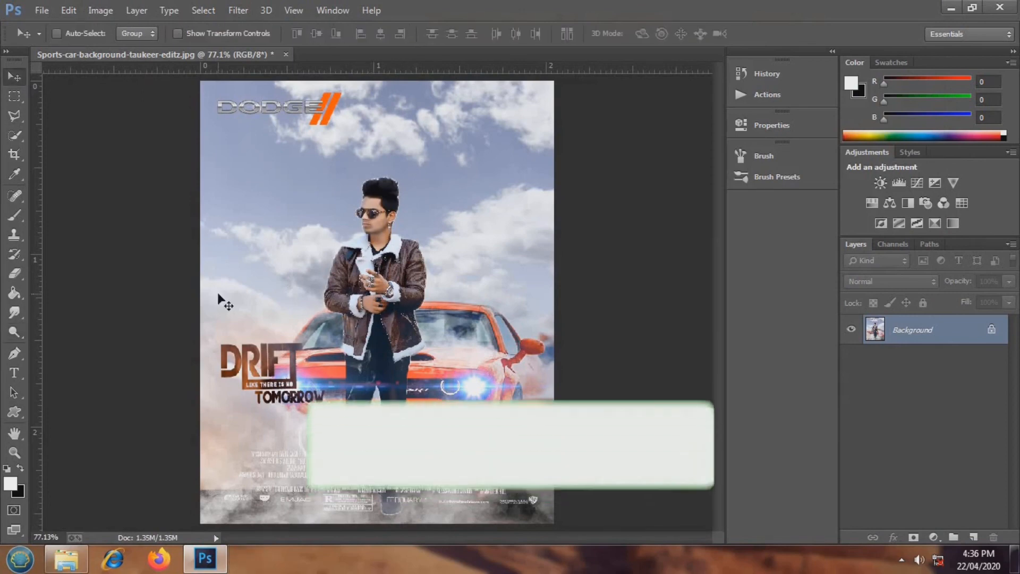
click(12, 214)
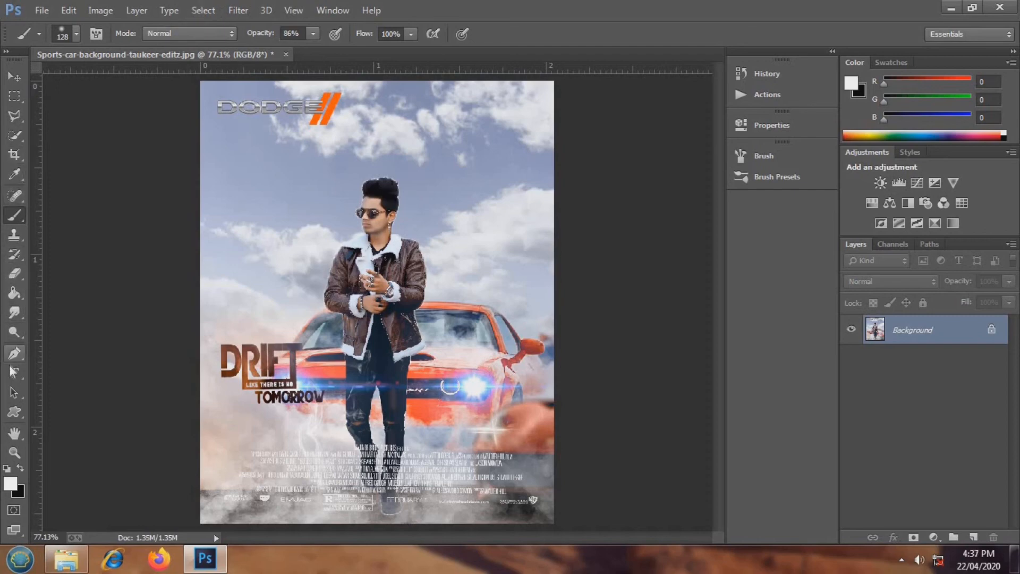
click(14, 392)
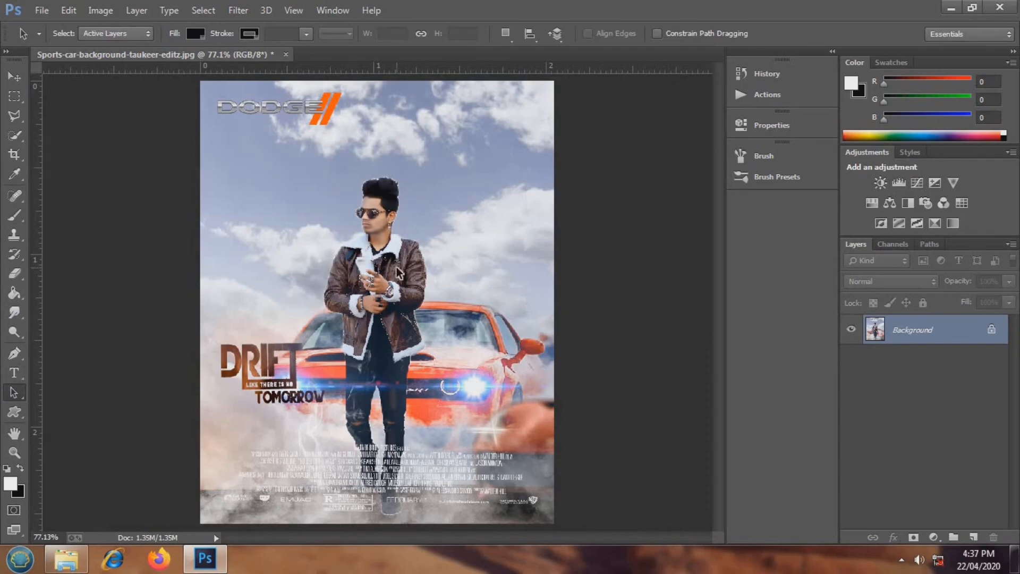
Reopen the Camera Raw filter on the merged poster, set the Blues saturation to +46 and apply it.
key(ctrl+shift+a)
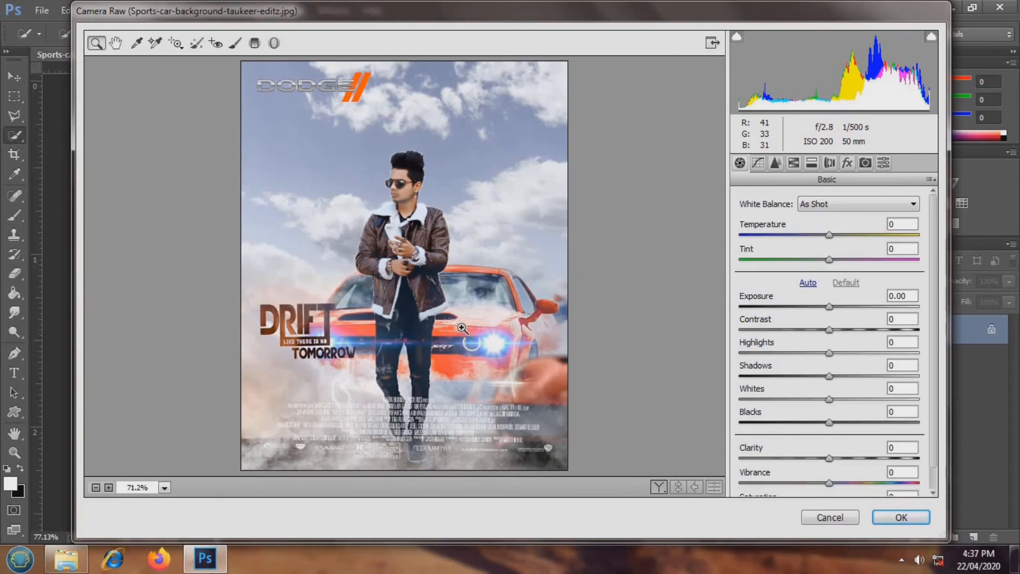
scroll(844, 425, down, 1)
mouse_move(829, 460)
mouse_down()
mouse_move(861, 458)
mouse_move(823, 483)
mouse_move(813, 471)
mouse_up()
click(793, 163)
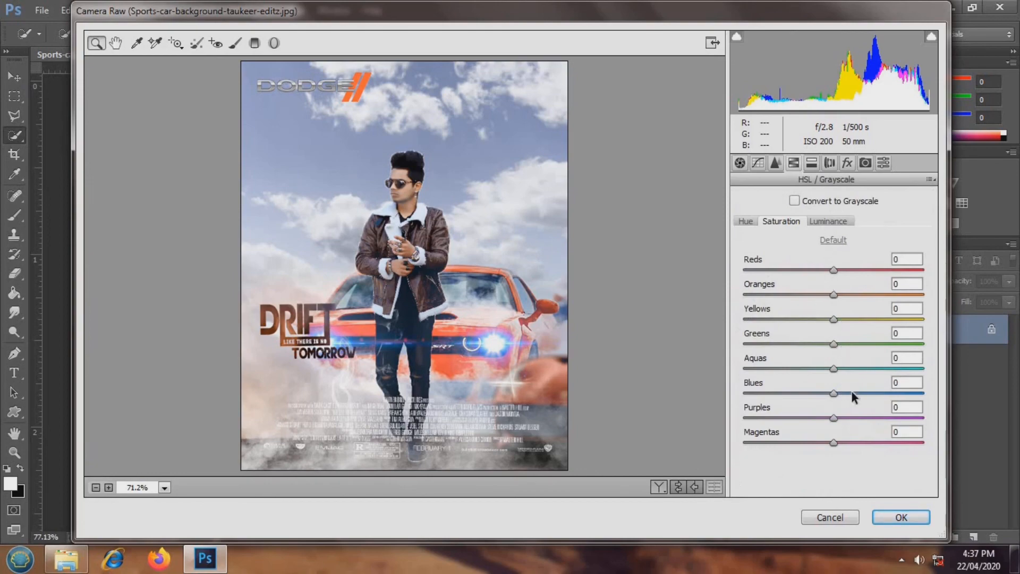
drag(851, 391, 874, 392)
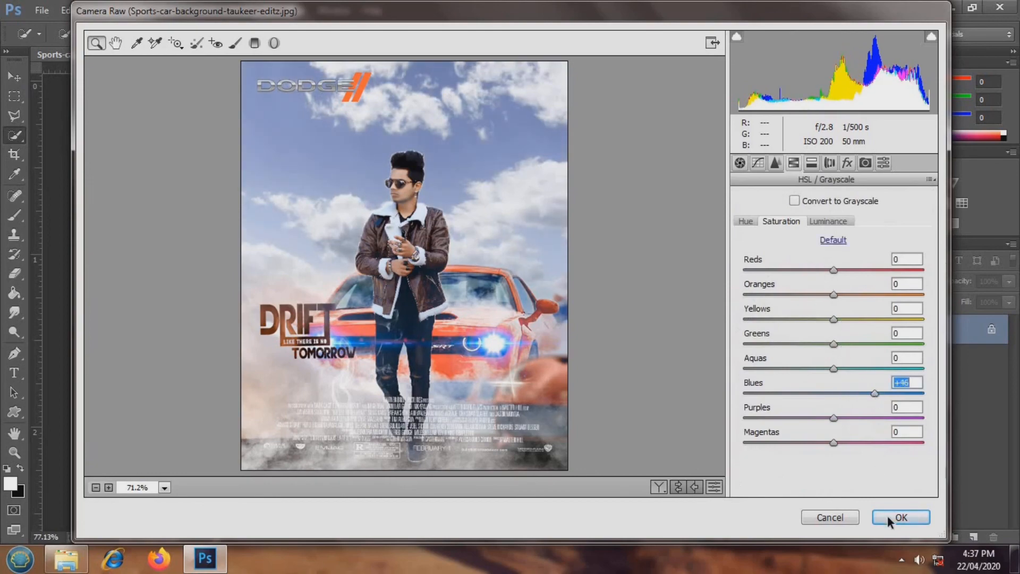
click(887, 518)
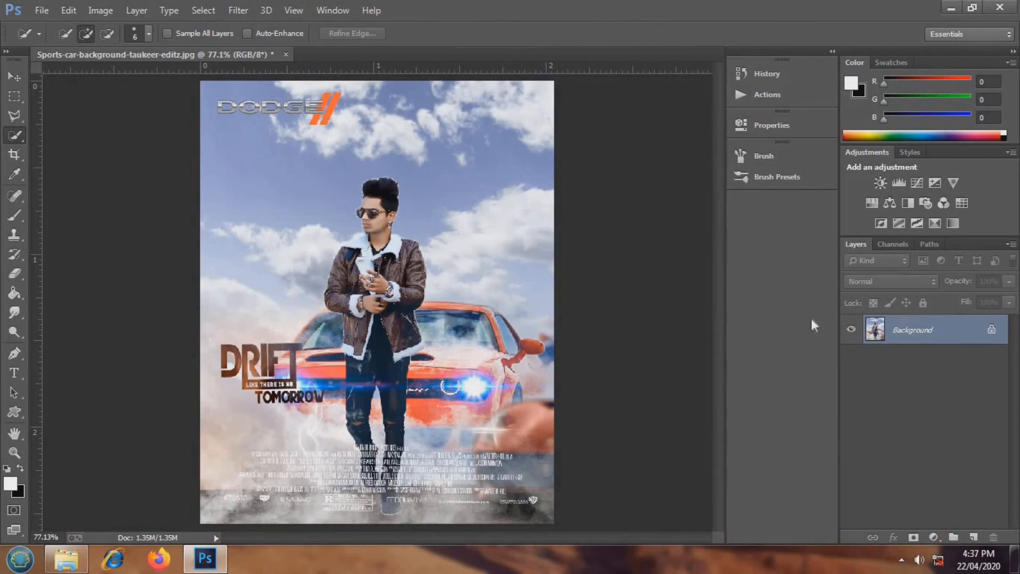
Reopen the Camera Raw filter and add a post-crop vignette with an amount of -21.
click(238, 10)
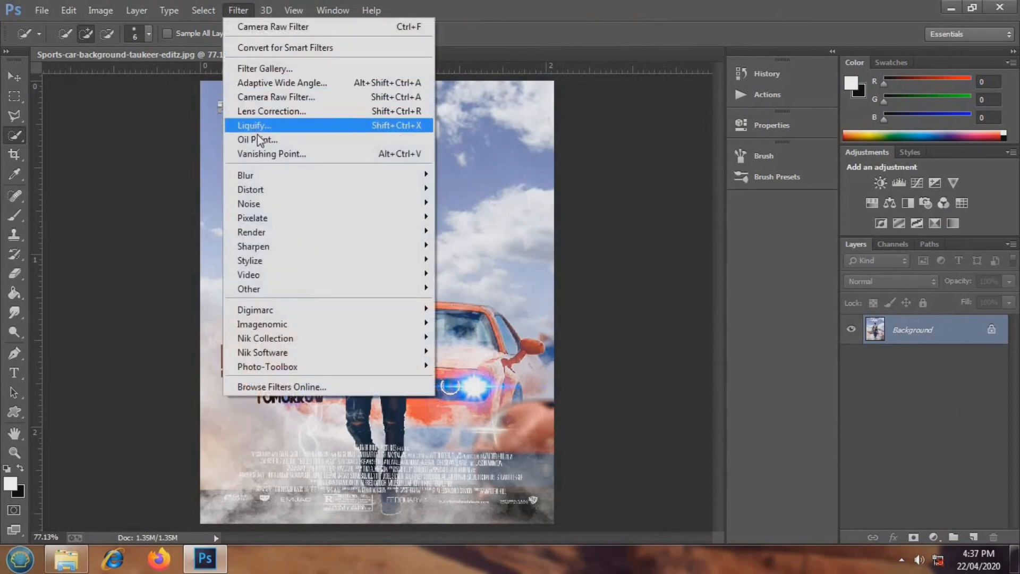
click(266, 97)
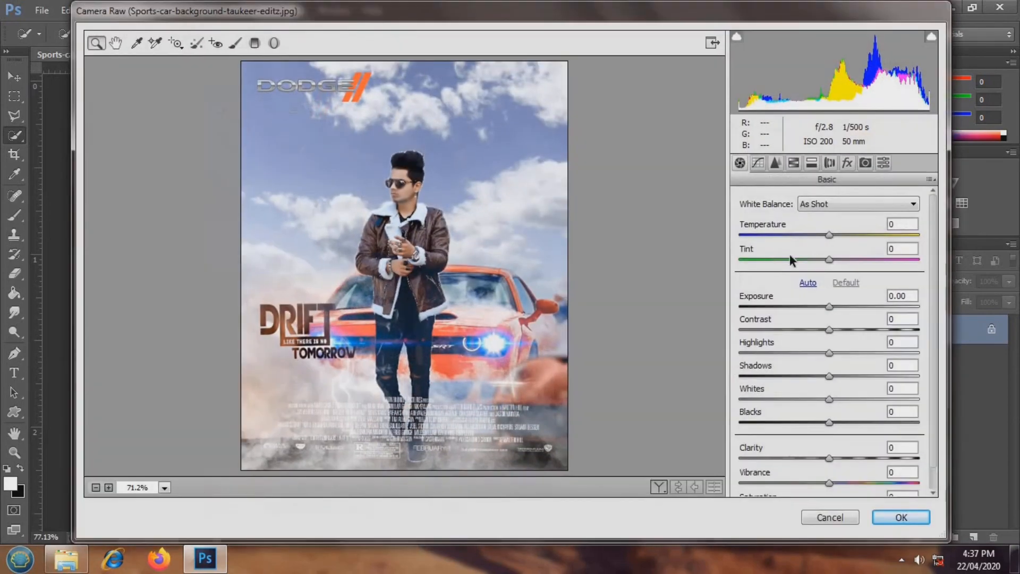
click(847, 163)
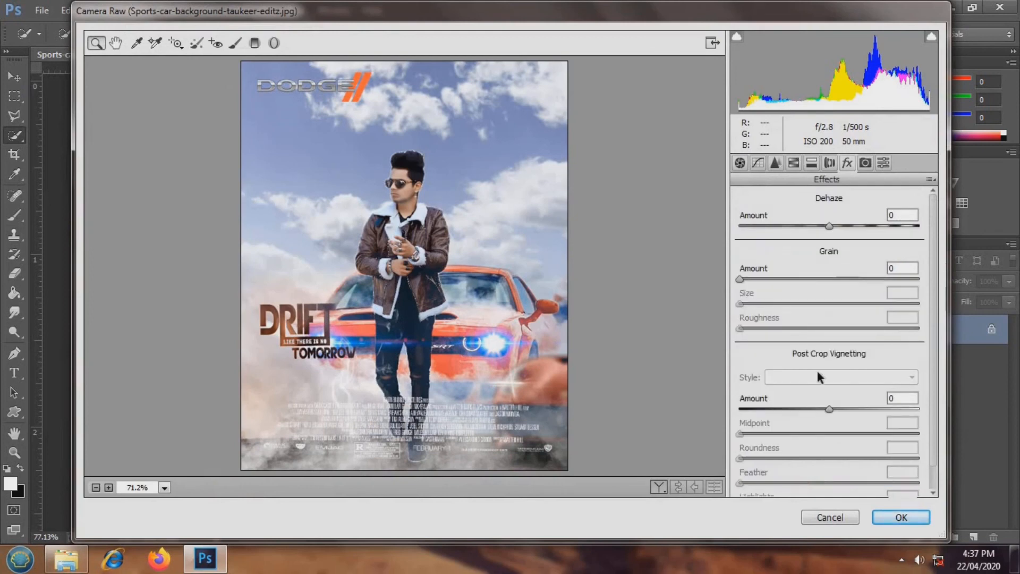
drag(824, 410, 814, 408)
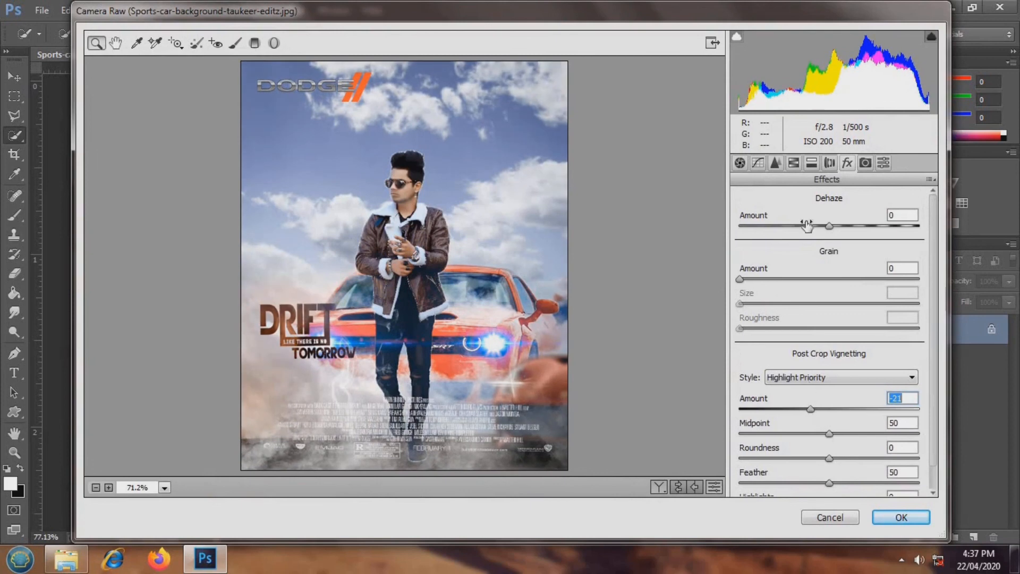
Set the sharpening amount to about 28 and the luminance noise reduction to 62, and apply the filter.
click(775, 162)
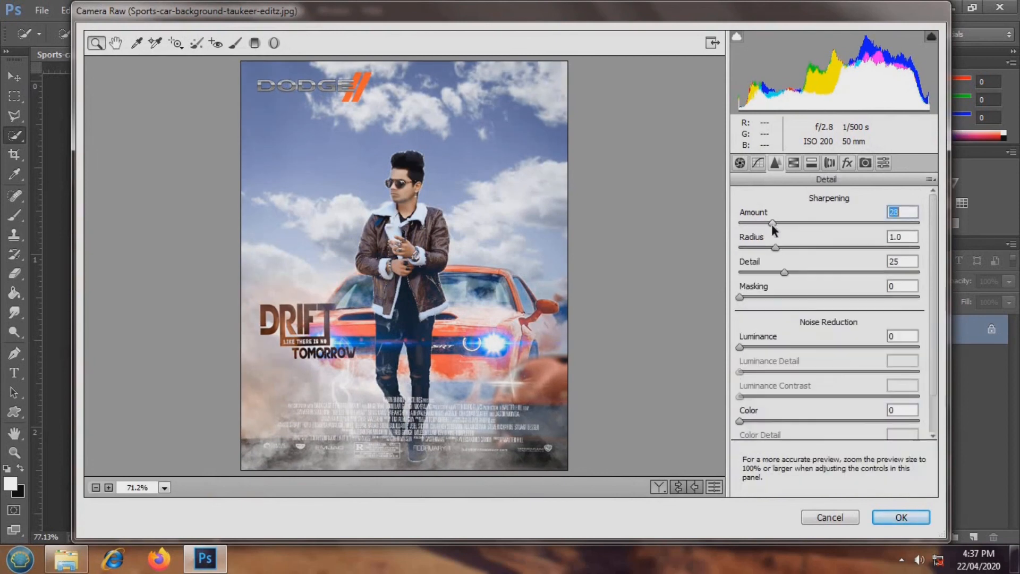
scroll(815, 356, down, 2)
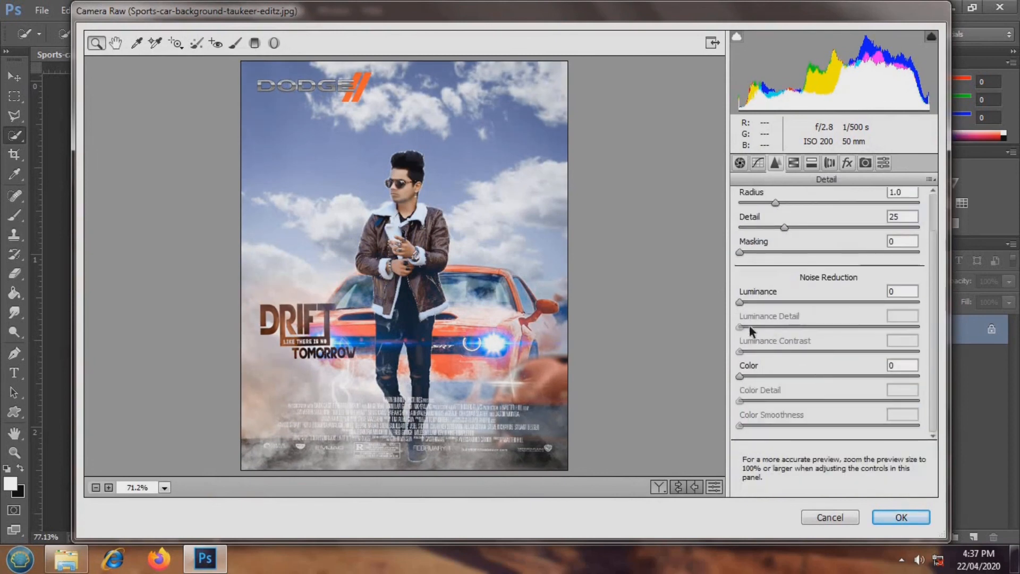
drag(739, 303, 850, 301)
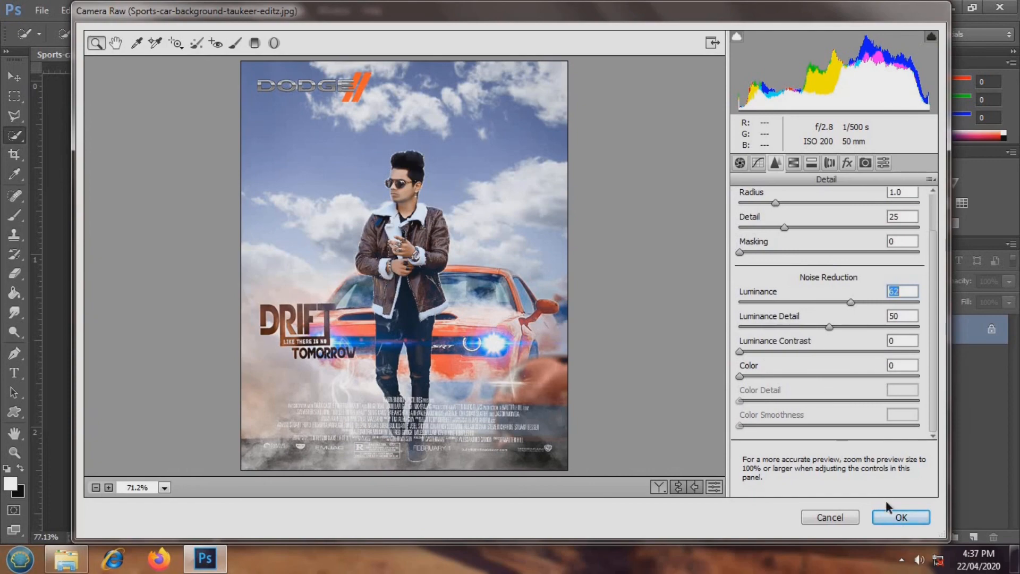
click(899, 517)
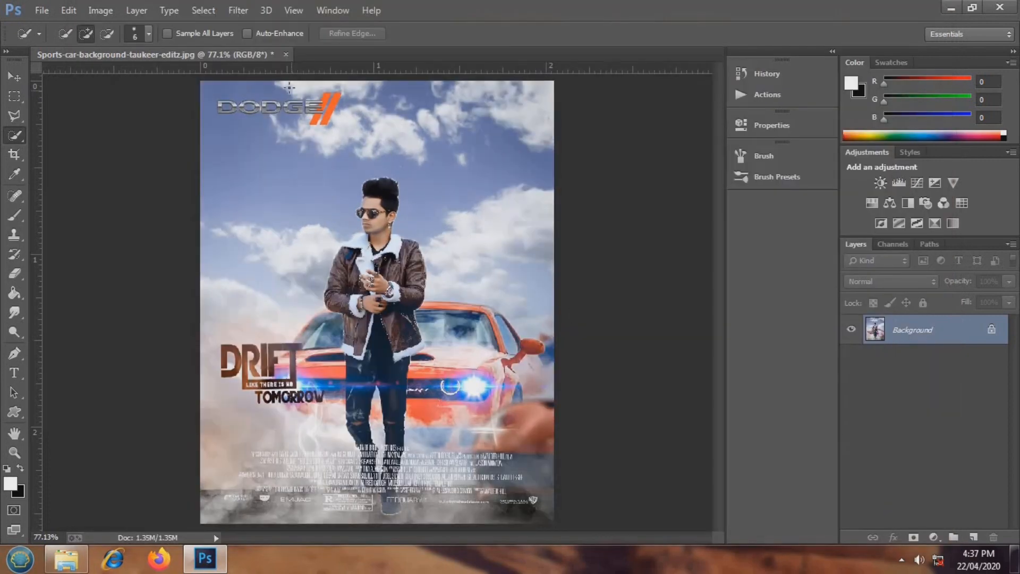
scroll(396, 242, up, 1)
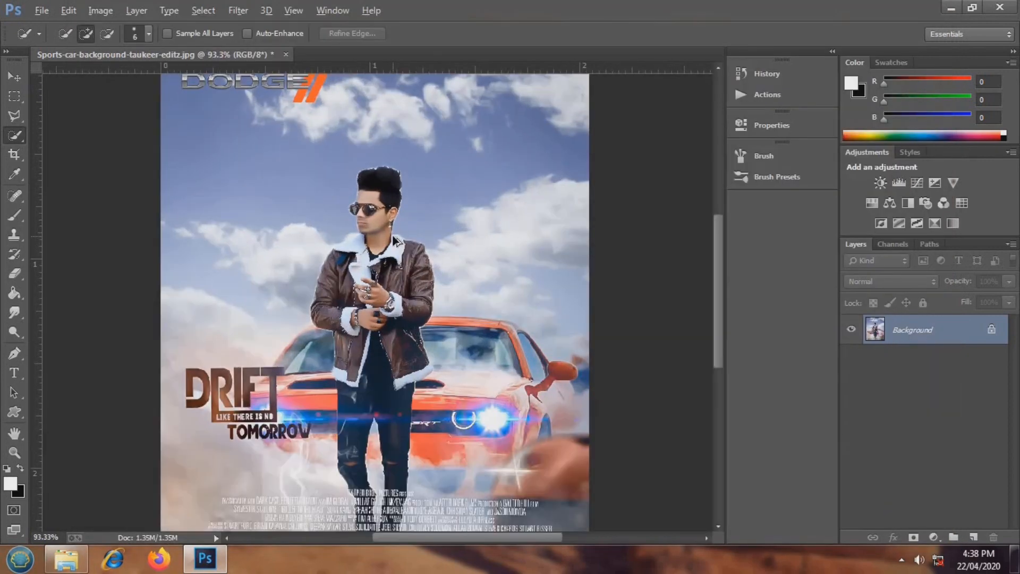
scroll(396, 242, up, 3)
scroll(393, 247, down, 5)
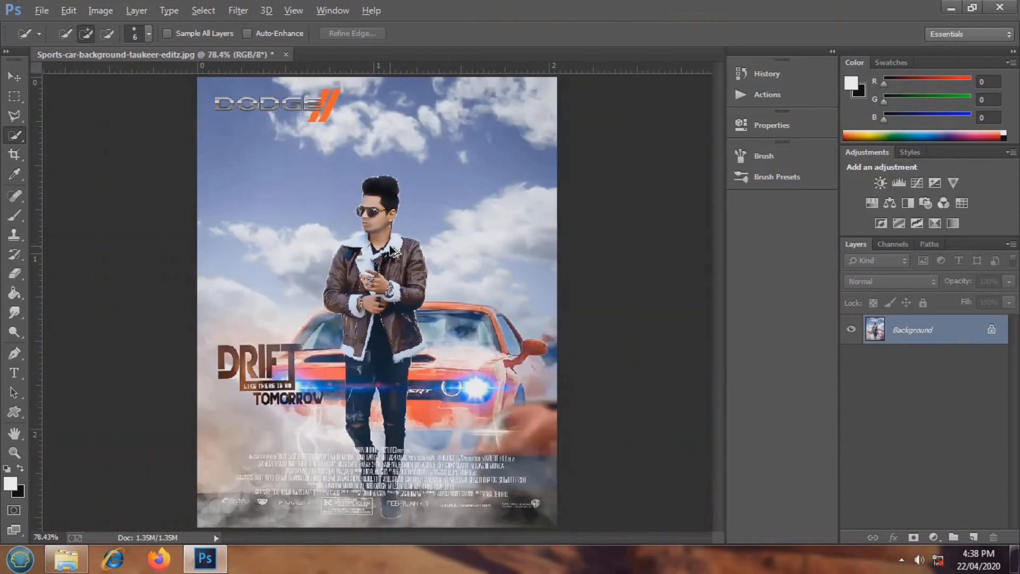
scroll(353, 178, up, 1)
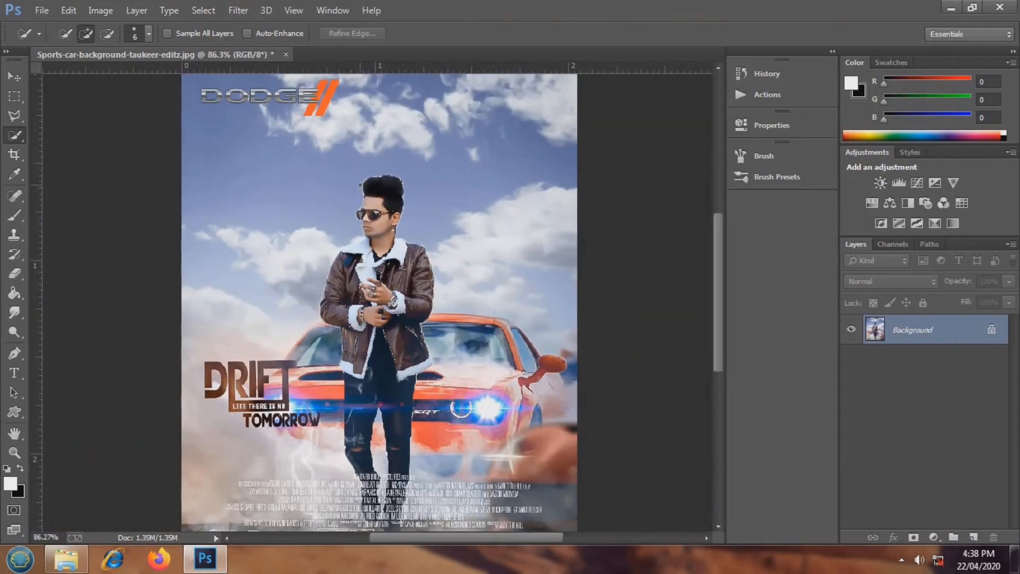
Reopen the Camera Raw filter on the poster, set Clarity to +25 and apply it.
click(232, 12)
key(Escape)
key(shift+ctrl+a)
scroll(818, 372, down, 1)
drag(829, 433, 850, 431)
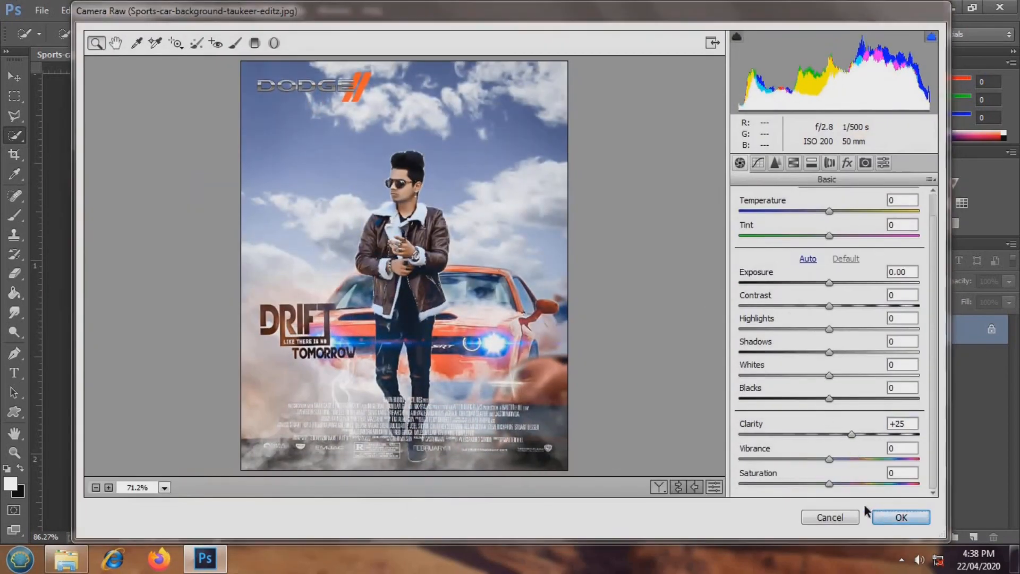
click(897, 516)
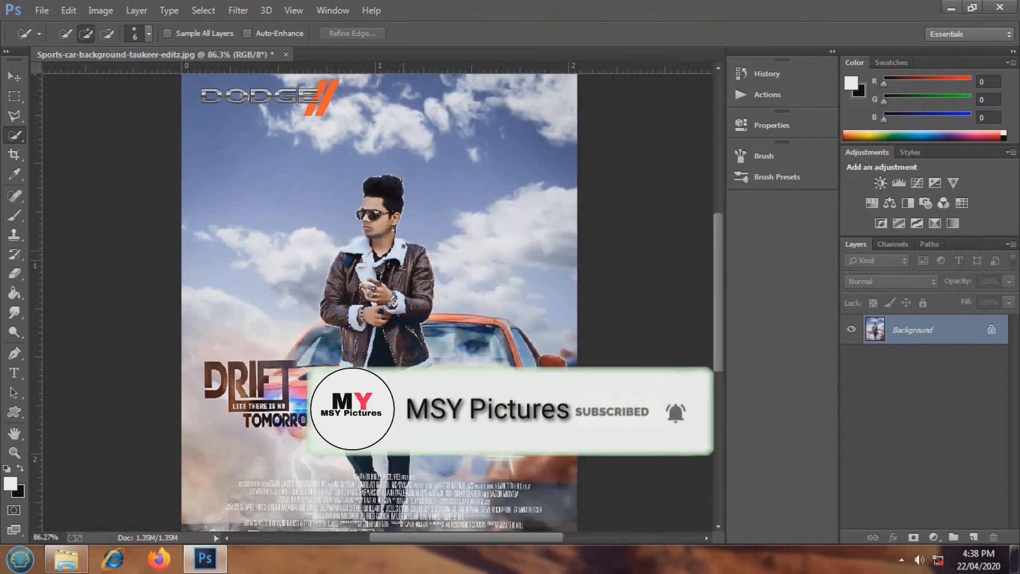
Start saving the finished poster with Save As.
click(41, 11)
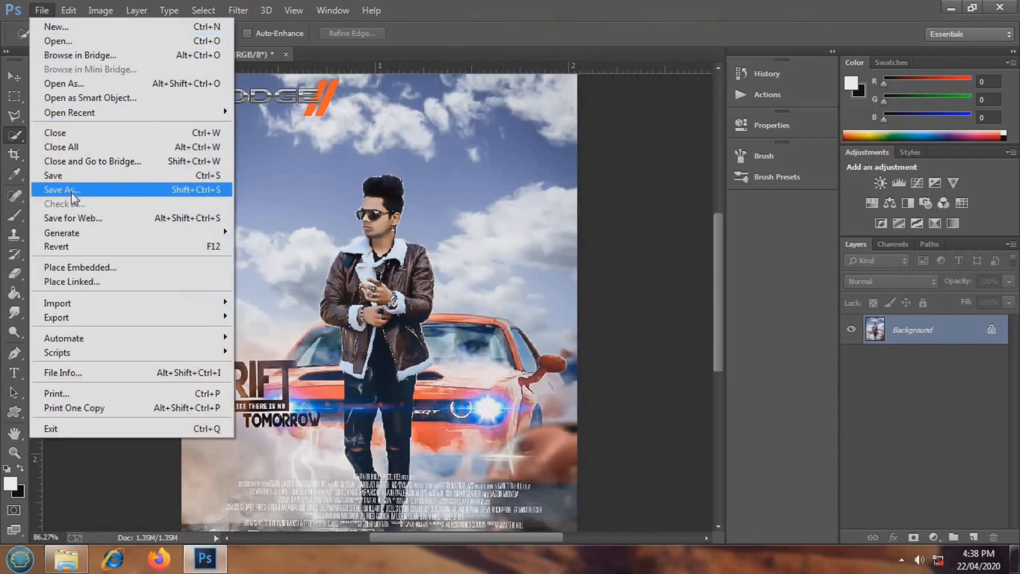